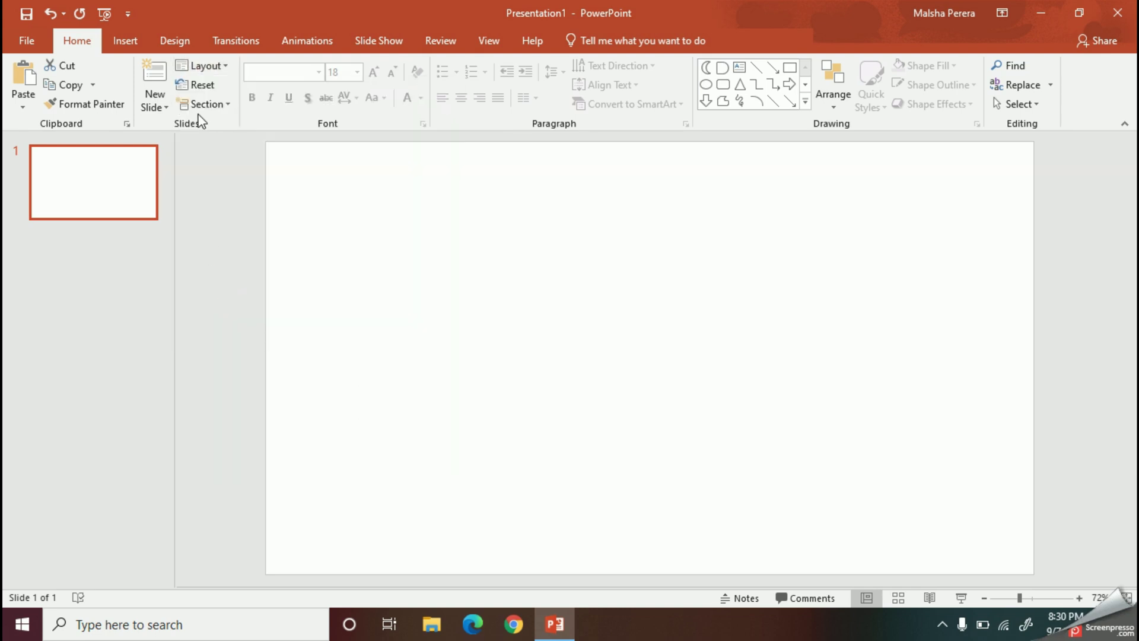
- Give the slide background a gradient fill of the Radial type
left_click(176, 41)
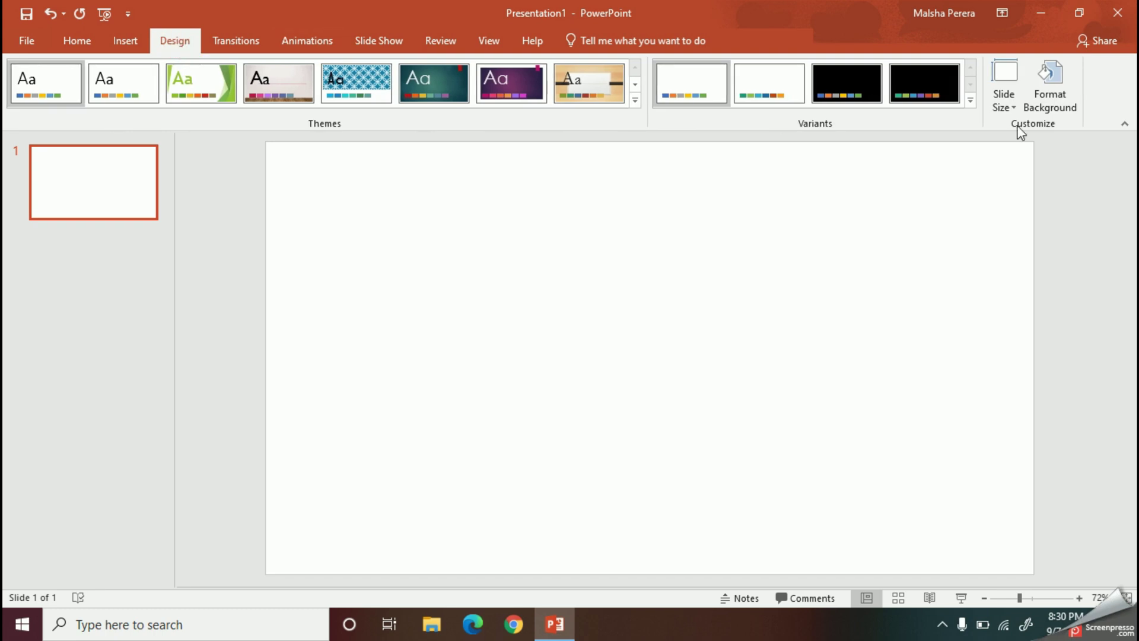
left_click(1048, 101)
left_click(969, 263)
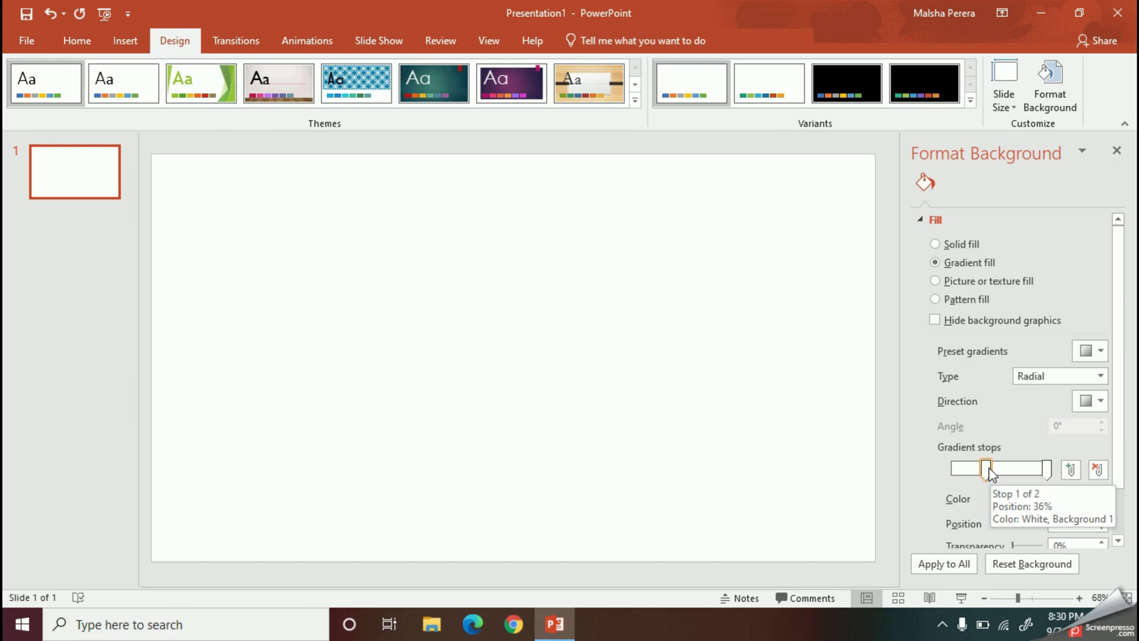
left_click(987, 470)
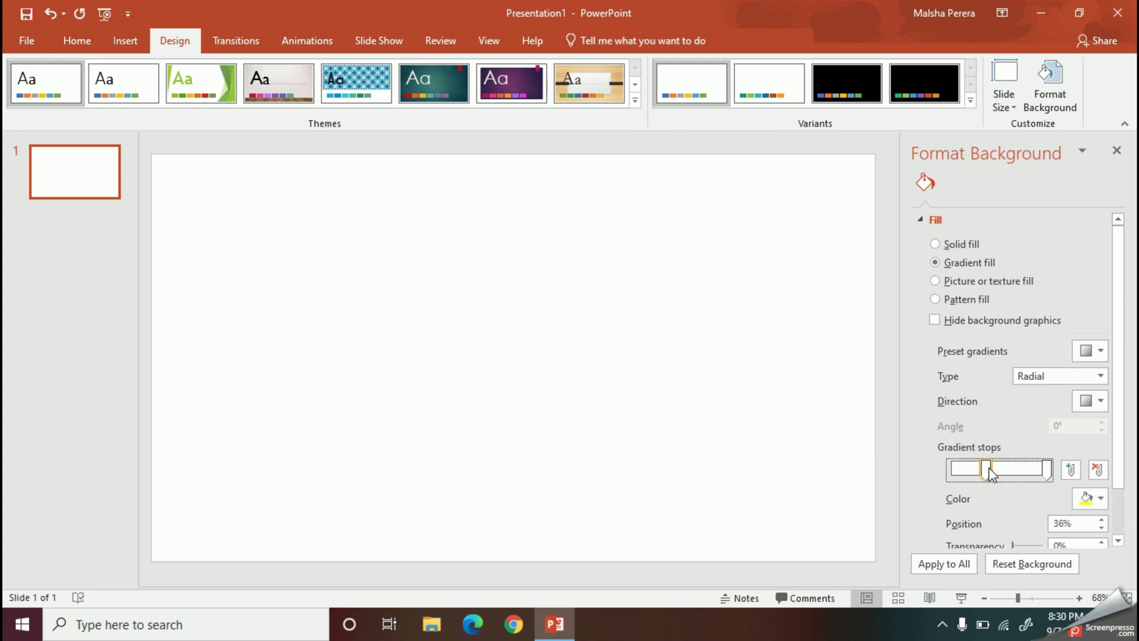
left_click(1100, 377)
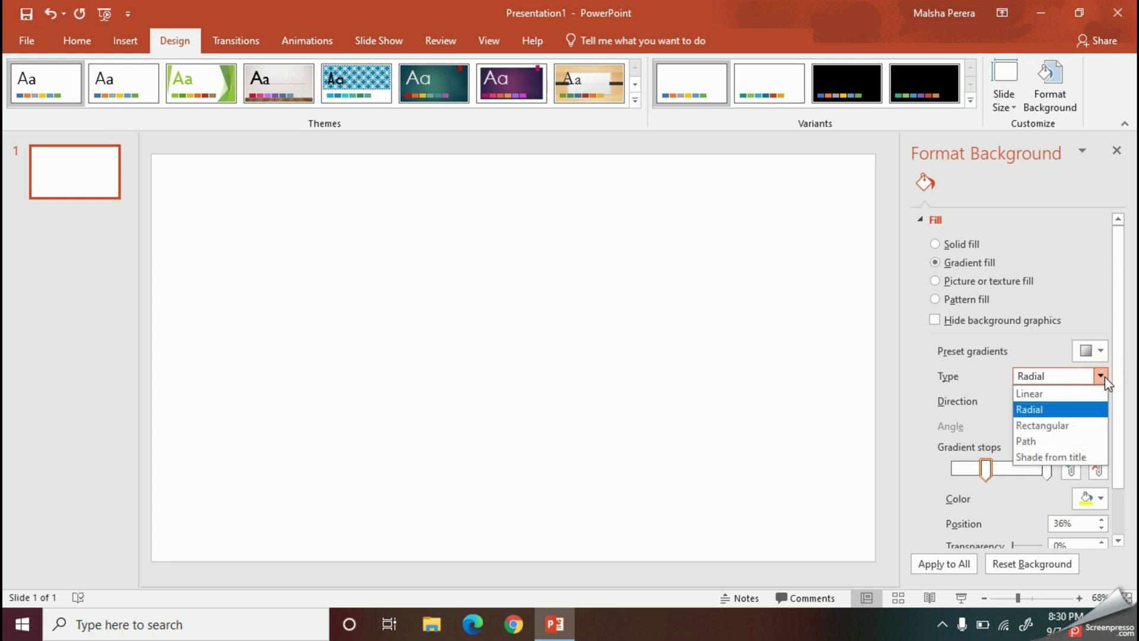
left_click(1037, 411)
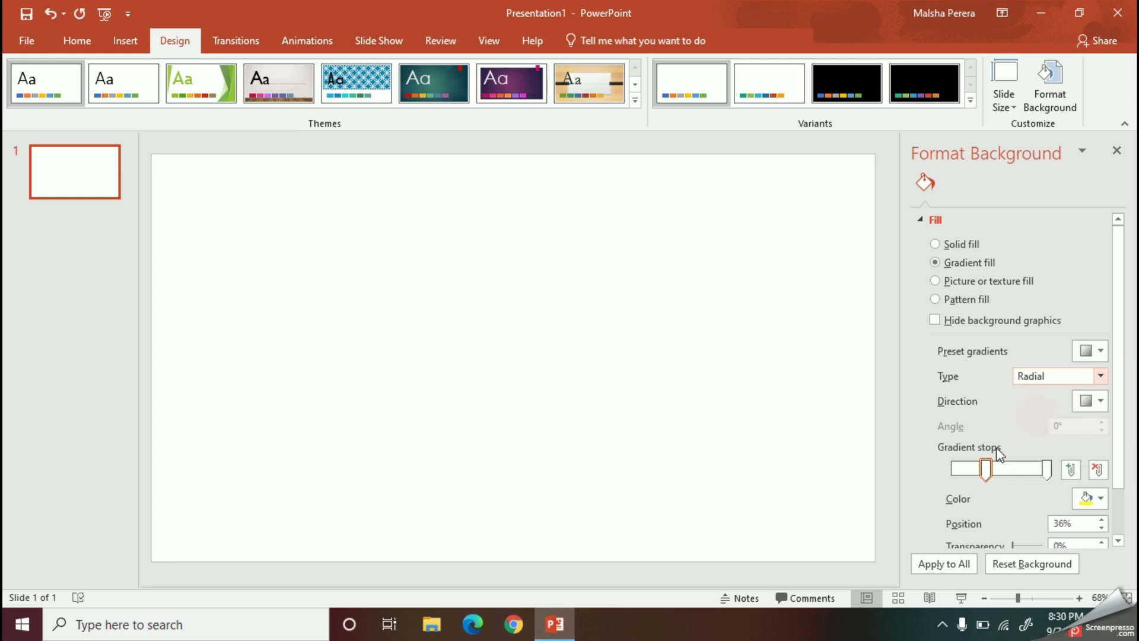
- Colour the background's 36% gradient stop dark maroon and its 100% stop an even darker maroon
left_click(988, 470)
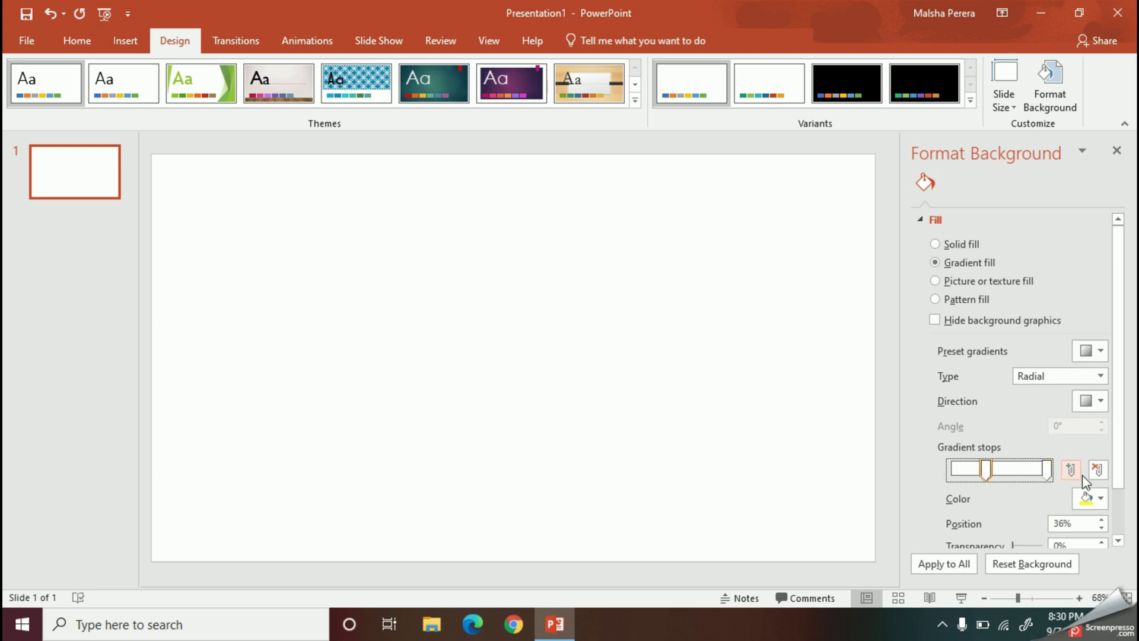
left_click(1101, 499)
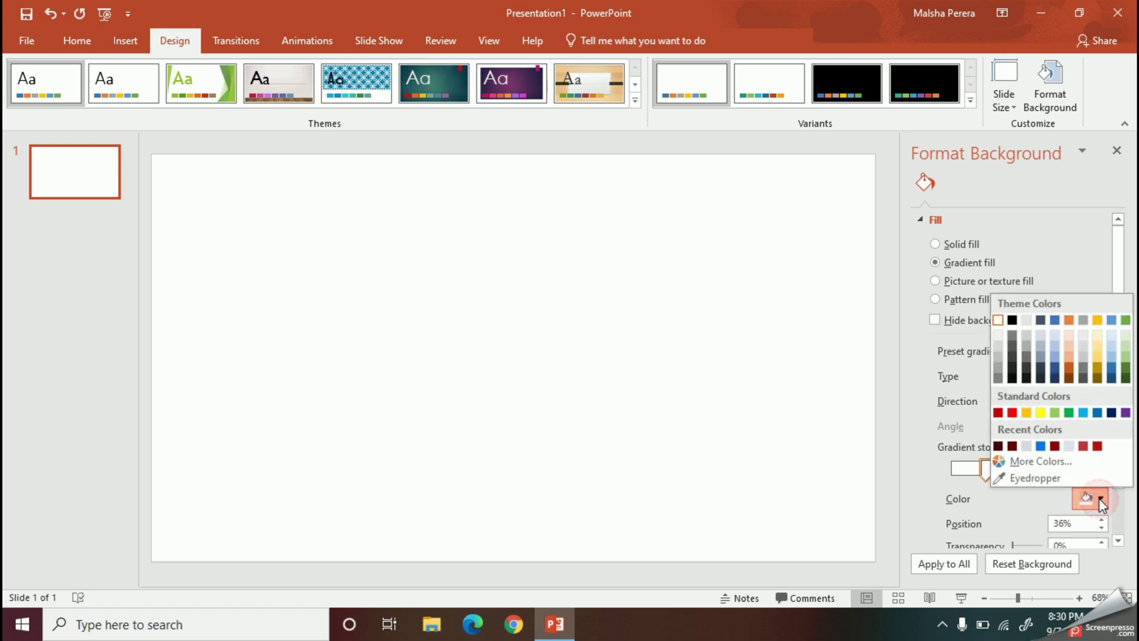
left_click(1015, 450)
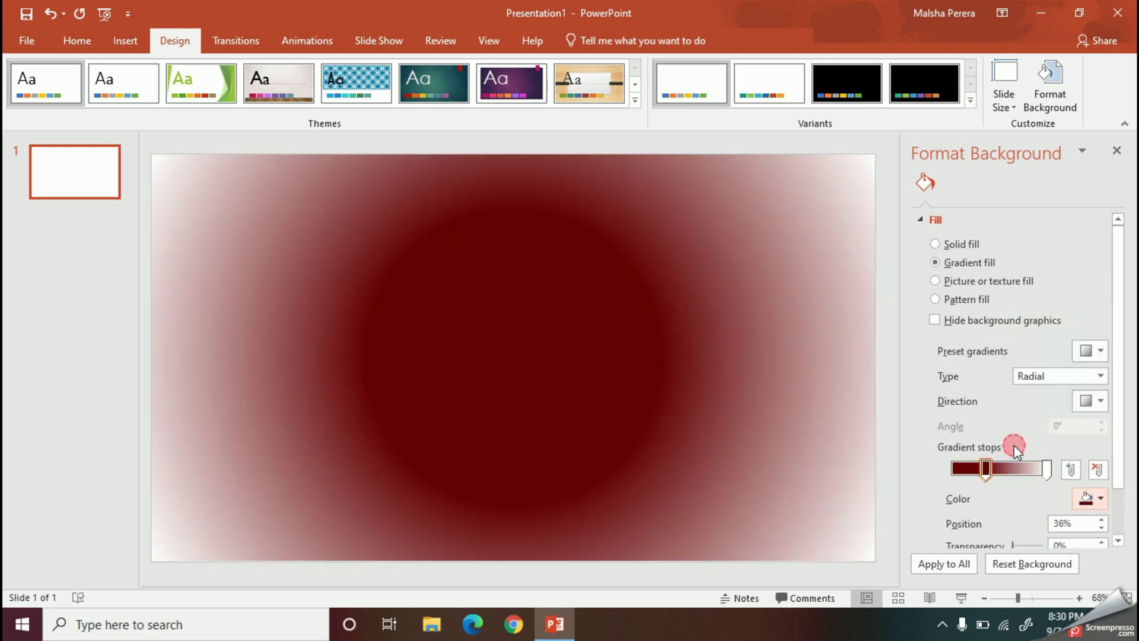
left_click(1048, 468)
left_click(1102, 499)
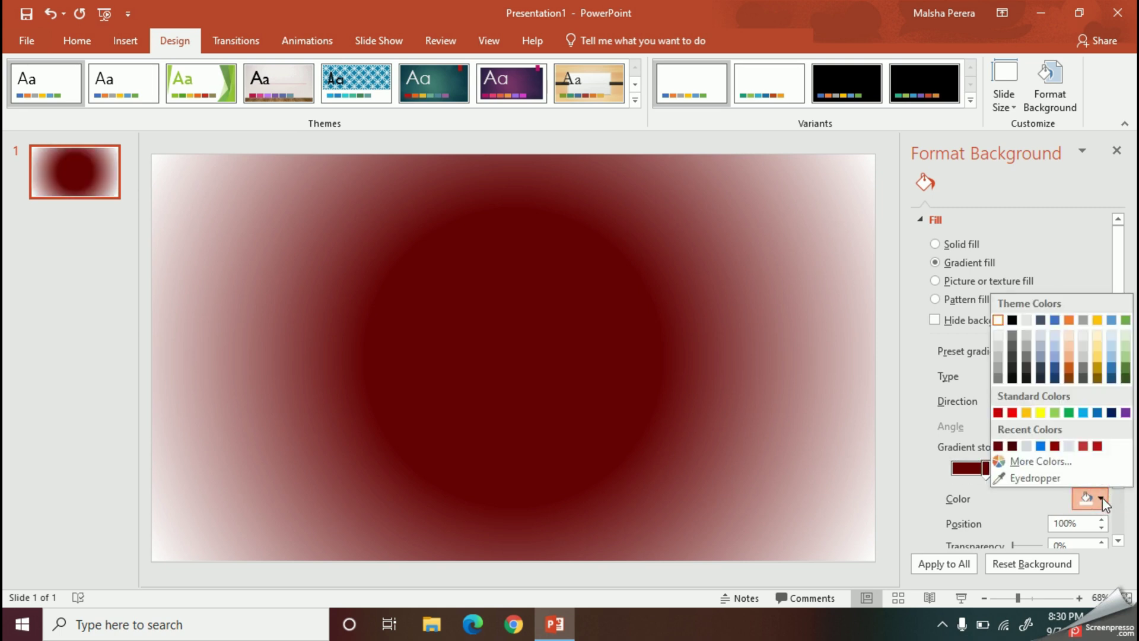
left_click(1015, 449)
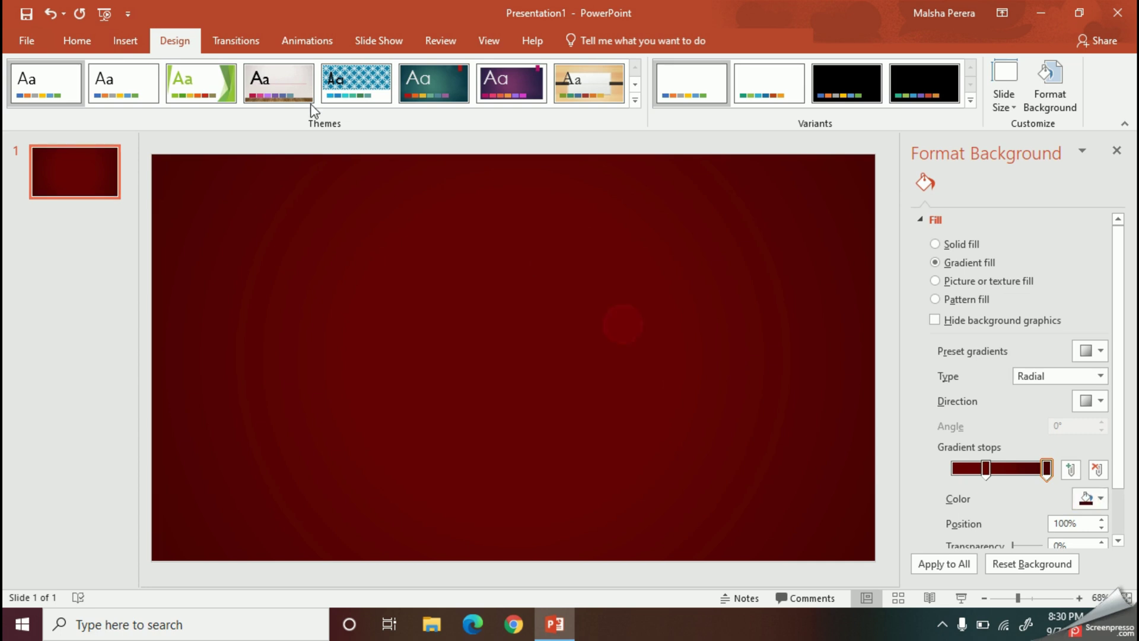
- Draw a circle about 3.55" high and 3.59" wide in the centre of the slide
left_click(118, 44)
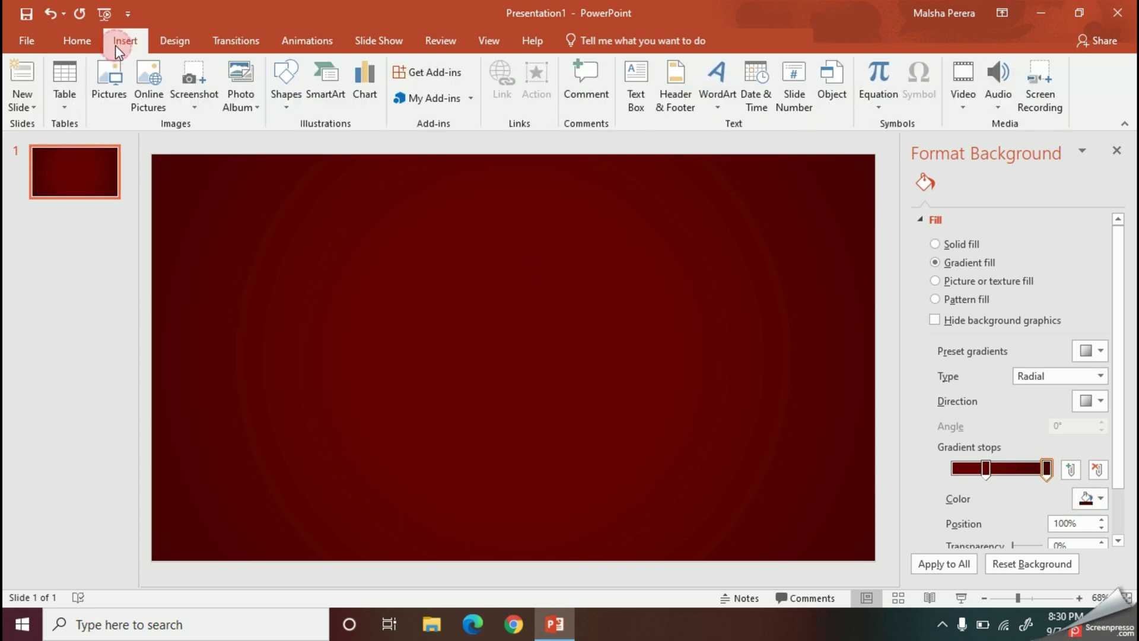
left_click(289, 99)
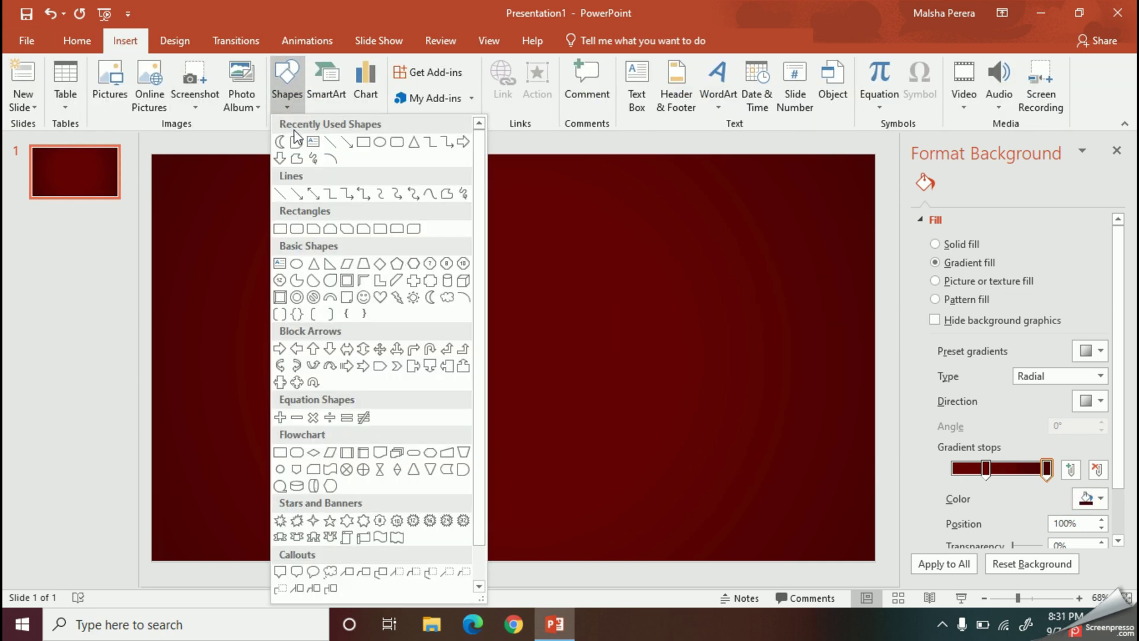
left_click(379, 141)
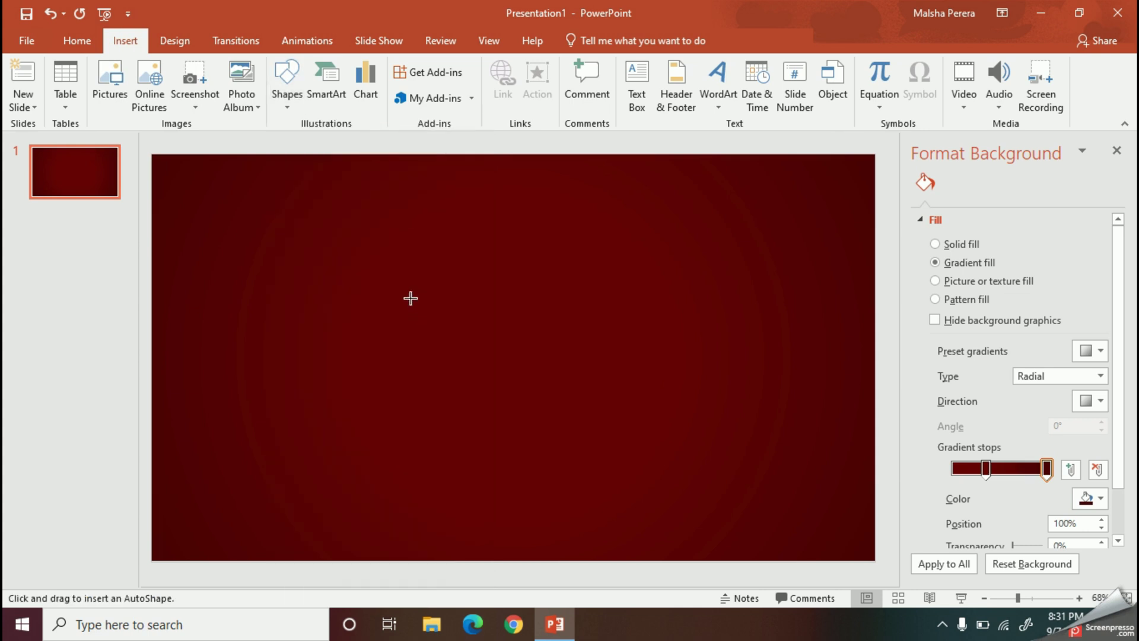
left_click_drag(416, 287, 621, 487)
left_click_drag(543, 406, 538, 358)
mouse_move(621, 449)
left_mouse_down()
mouse_move(596, 425)
mouse_move(605, 437)
left_mouse_up()
left_click_drag(547, 372, 554, 389)
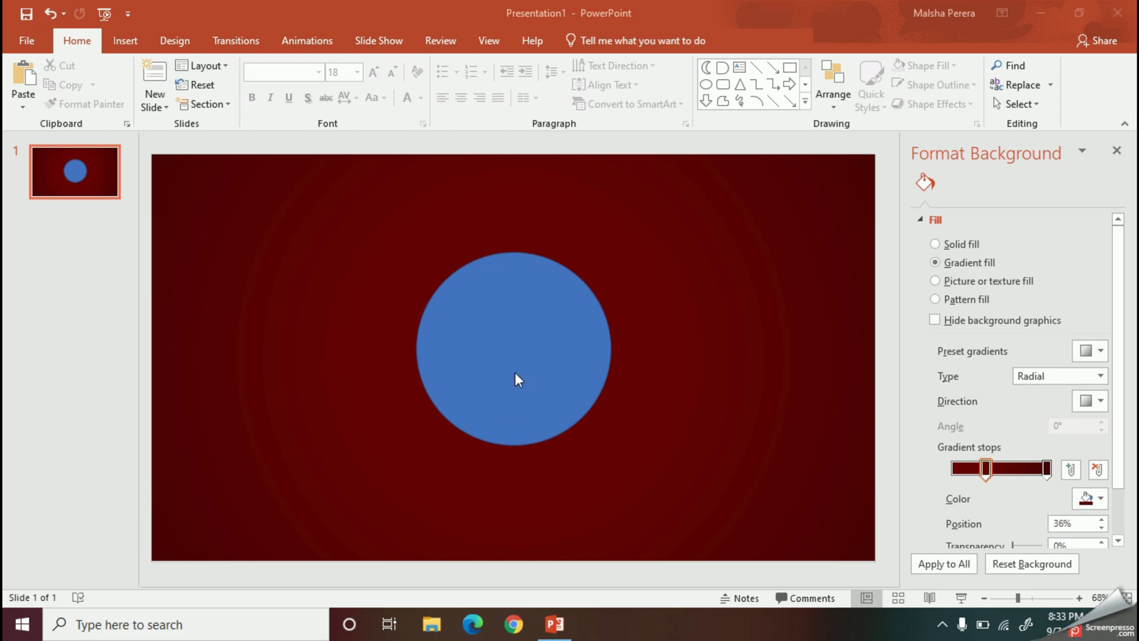
- Give the circle a bright red fill and matching outline, and enlarge it to about 3.64" by 3.66"
left_click(516, 369)
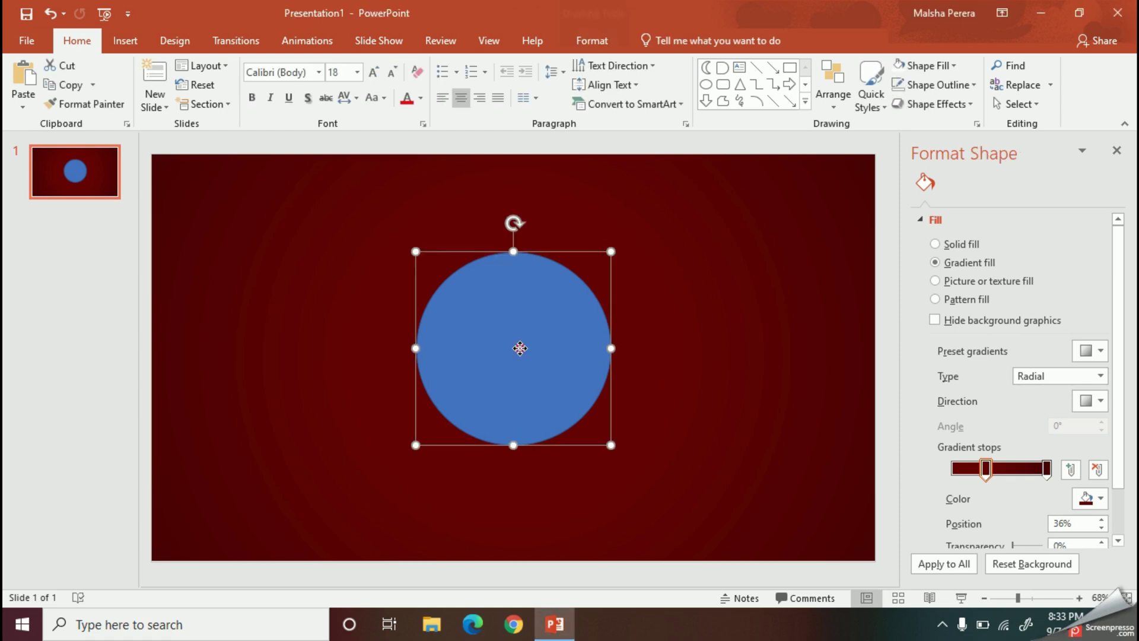
left_click(599, 42)
left_click(412, 66)
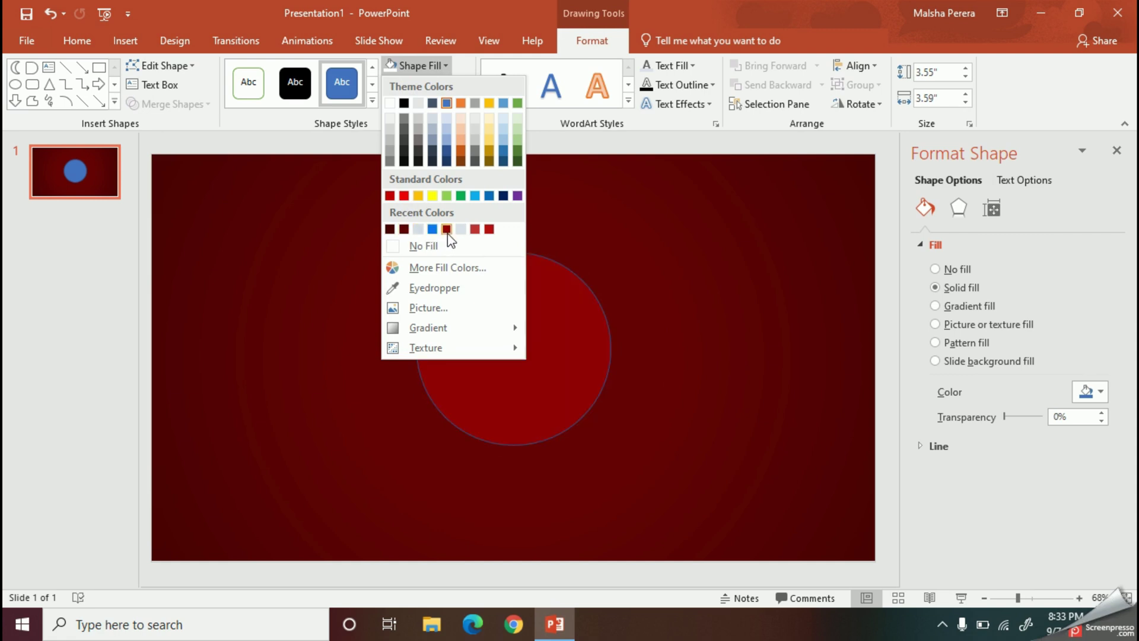
left_click(490, 229)
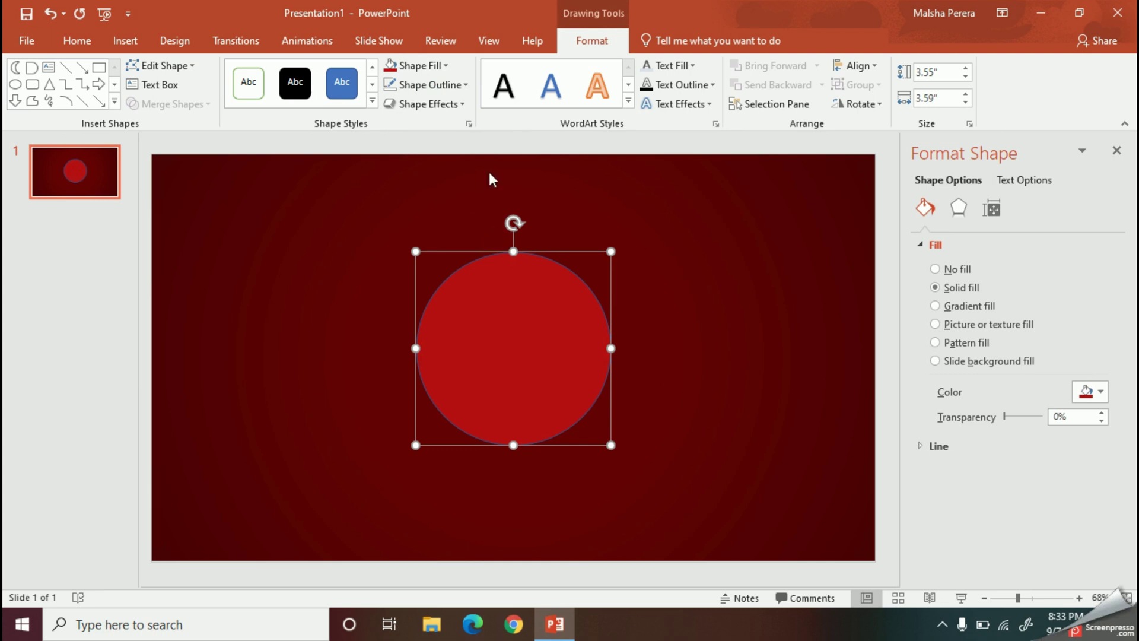
left_click(439, 84)
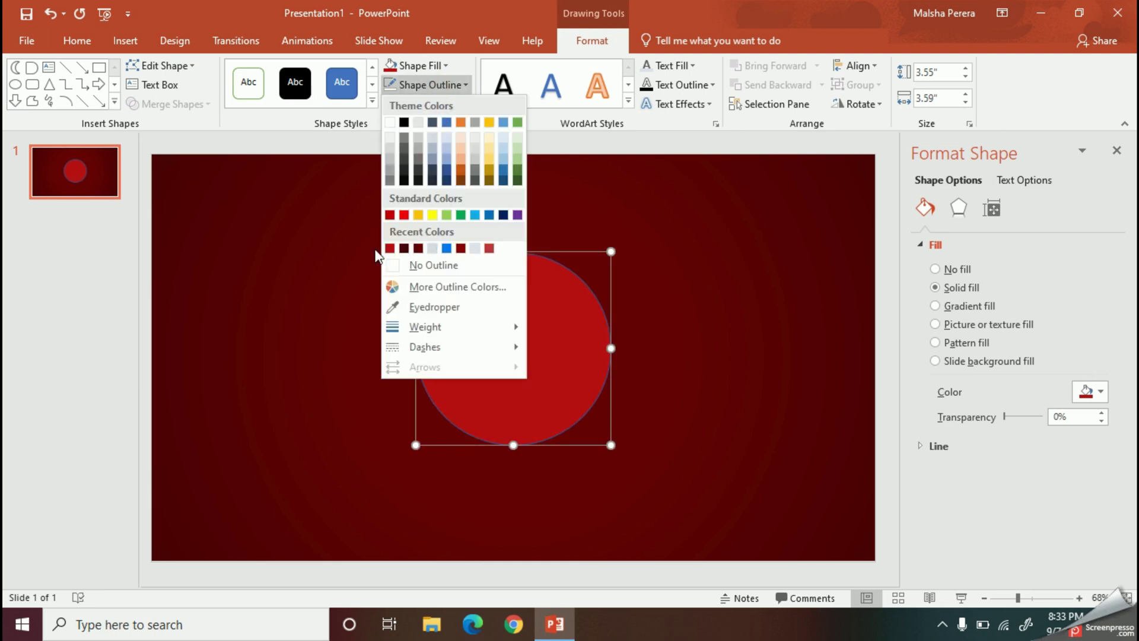
left_click(390, 250)
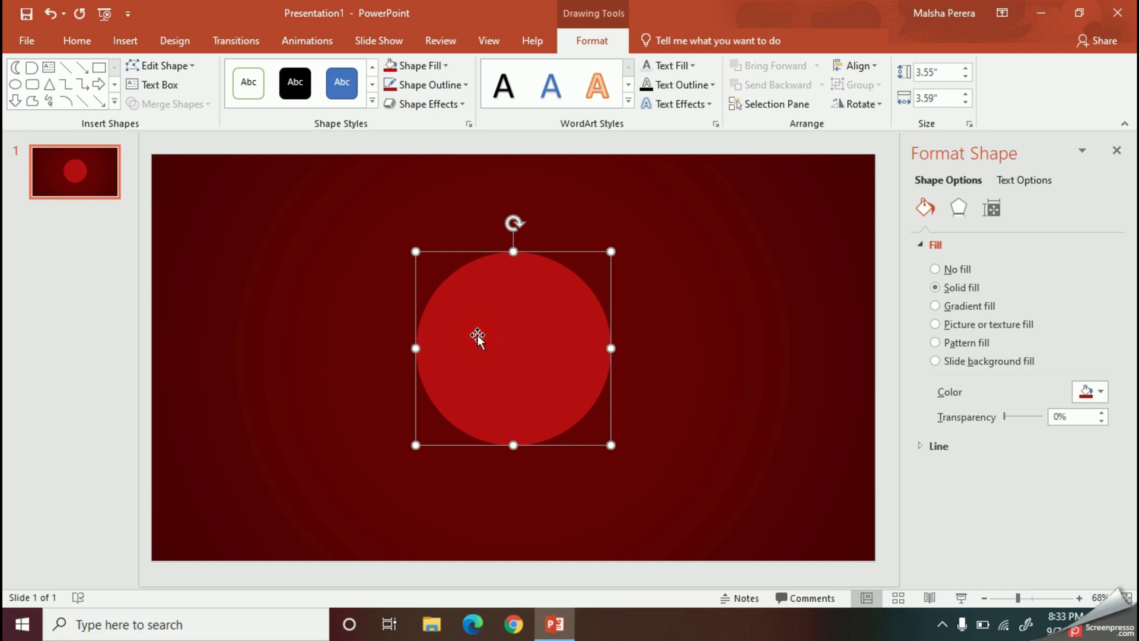
left_click_drag(416, 252, 412, 247)
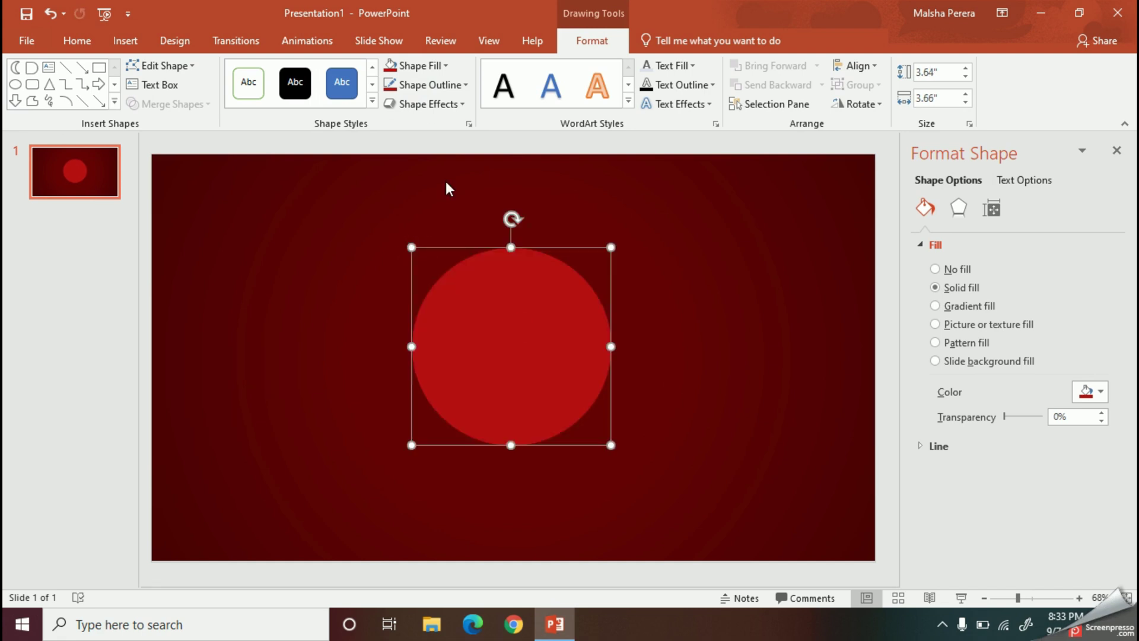
- Duplicate the red circle, move the copy aside and fill it light blue-grey
key("ctrl+c")
key("ctrl+v")
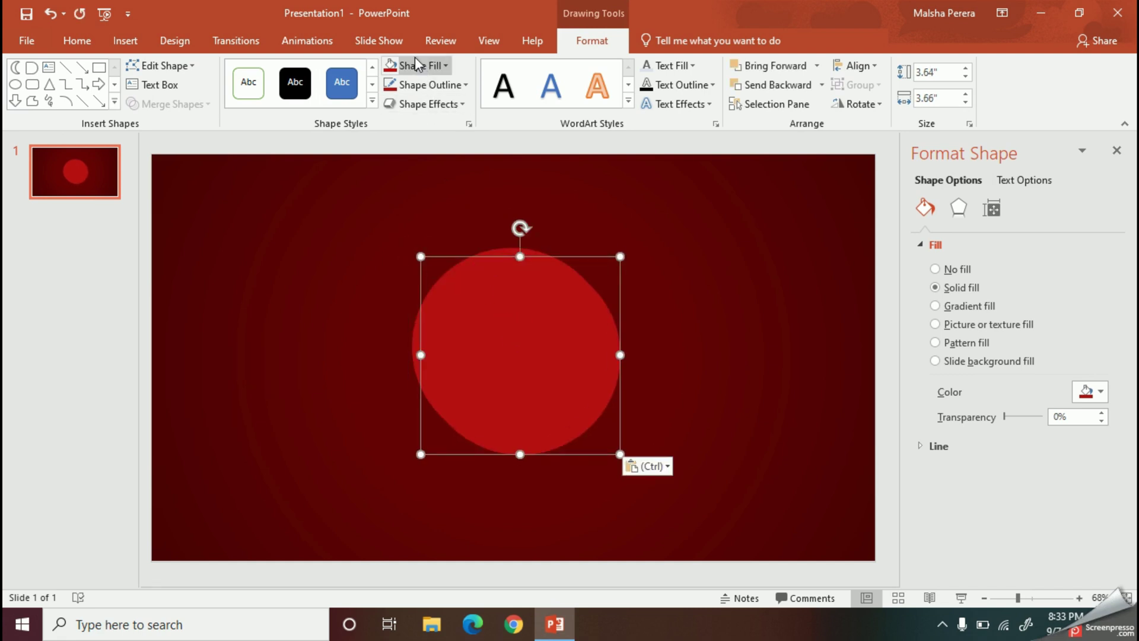
left_click_drag(529, 312, 586, 312)
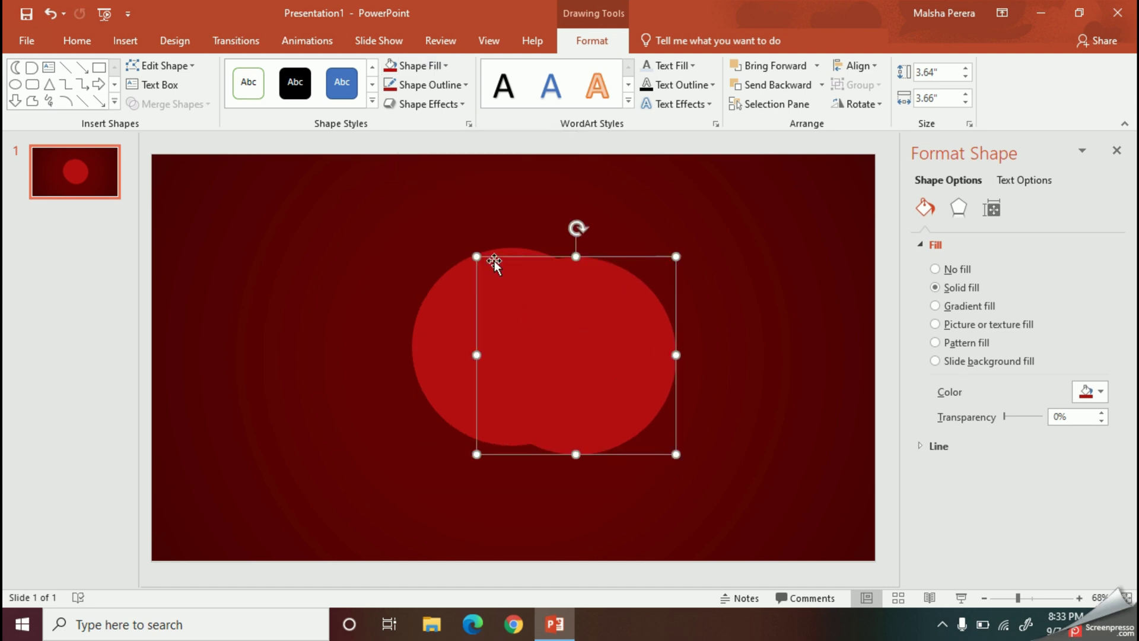
left_click(420, 68)
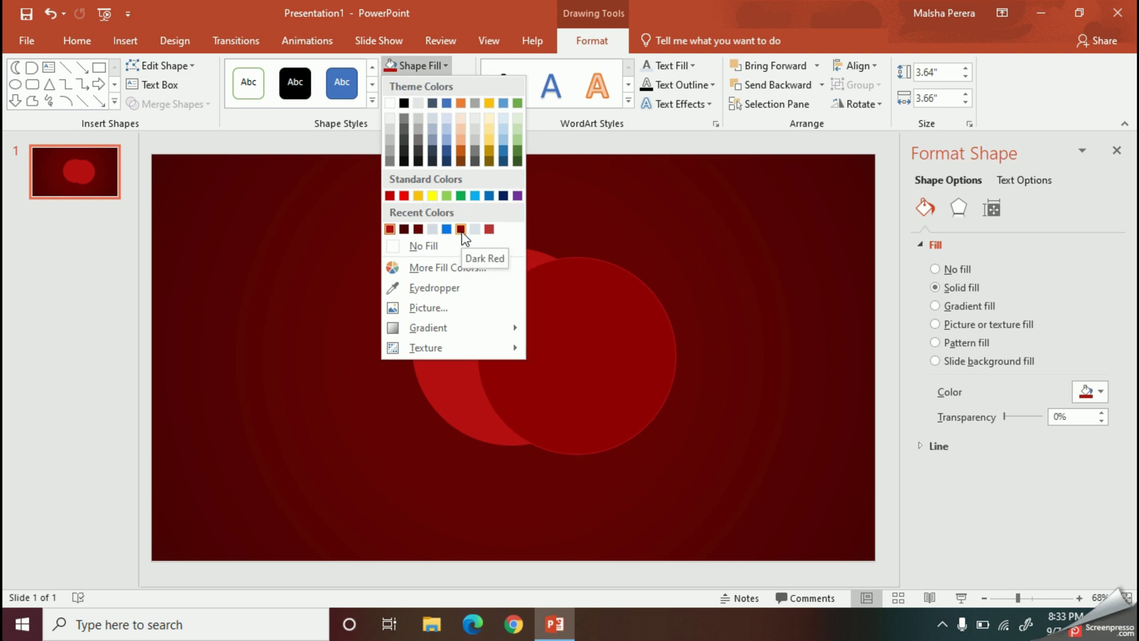
left_click(434, 229)
- Shrink the light grey circle to about 3.11" high by 3.16" wide and place it inside the red circle
left_click_drag(476, 256, 499, 272)
left_click_drag(583, 373, 506, 356)
left_click_drag(600, 254, 596, 259)
left_click_drag(525, 350, 522, 346)
left_click_drag(593, 346, 598, 346)
left_click_drag(510, 434, 518, 429)
left_click_drag(599, 431, 594, 427)
- Nudge the light grey circle until it sits centred within the red circle
key("ctrl+Down")
key("ctrl+Down")
key("ctrl+Right")
key("ctrl+Right")
key("ctrl+Right")
key("ctrl+Up")
key("ctrl+Up")
key("ctrl+Left")
key("ctrl+Down")
key("ctrl+Down")
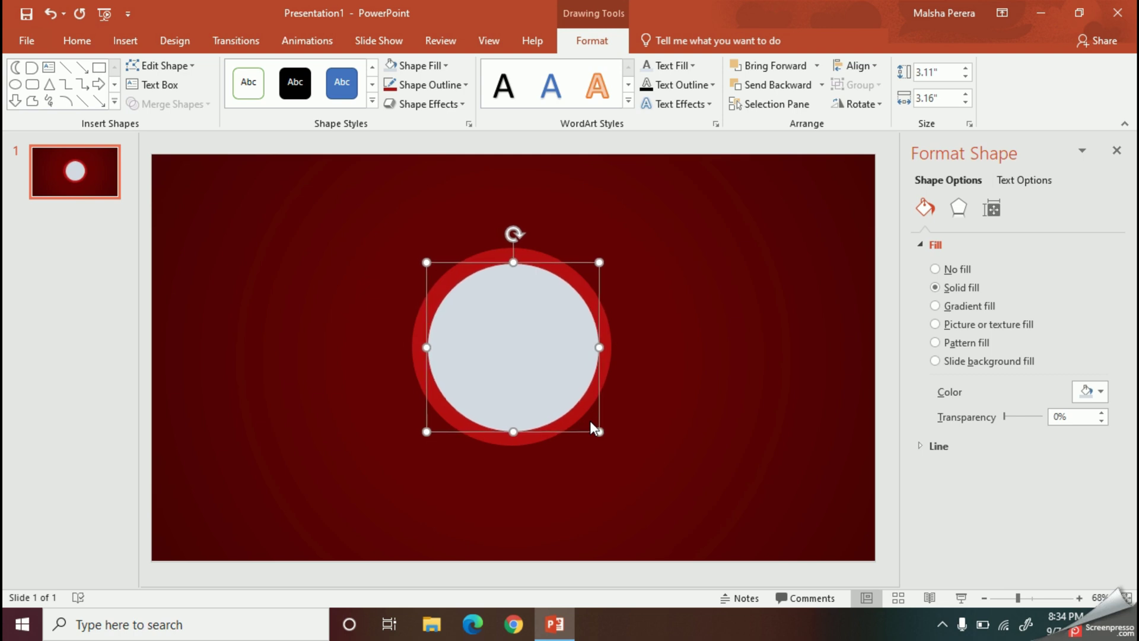
left_click(744, 442)
left_click(552, 358)
key("ctrl+Left")
key("ctrl+Left")
key("ctrl+Up")
key("ctrl+Up")
left_click(744, 442)
left_click(540, 343)
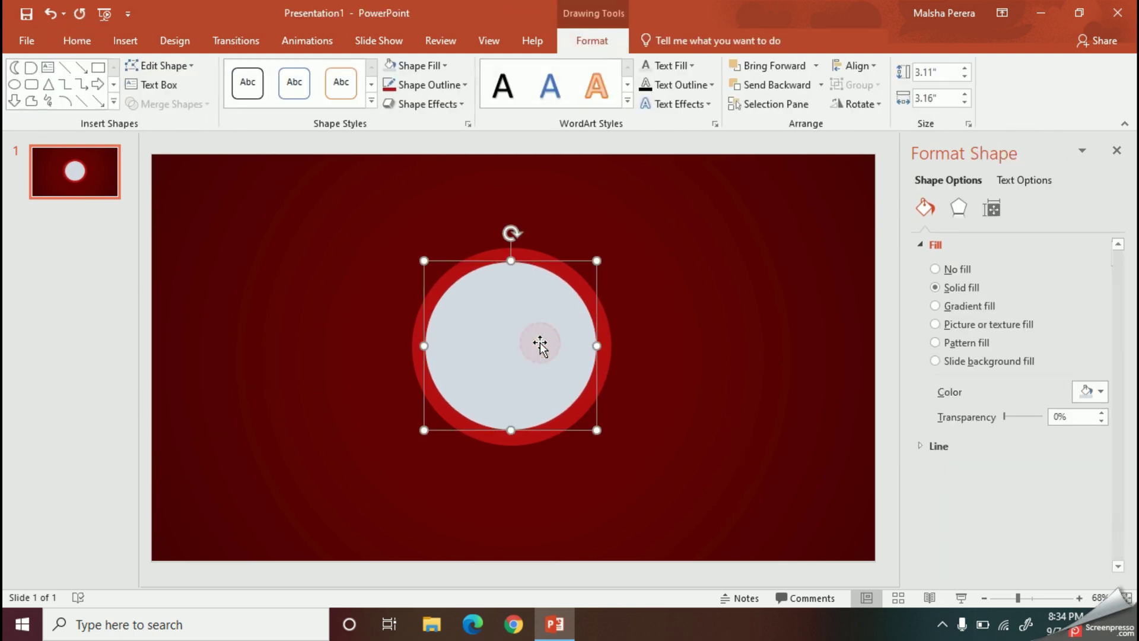
- Paste a copy of the light grey circle, offset it and fill it Dark Red
key("ctrl+v")
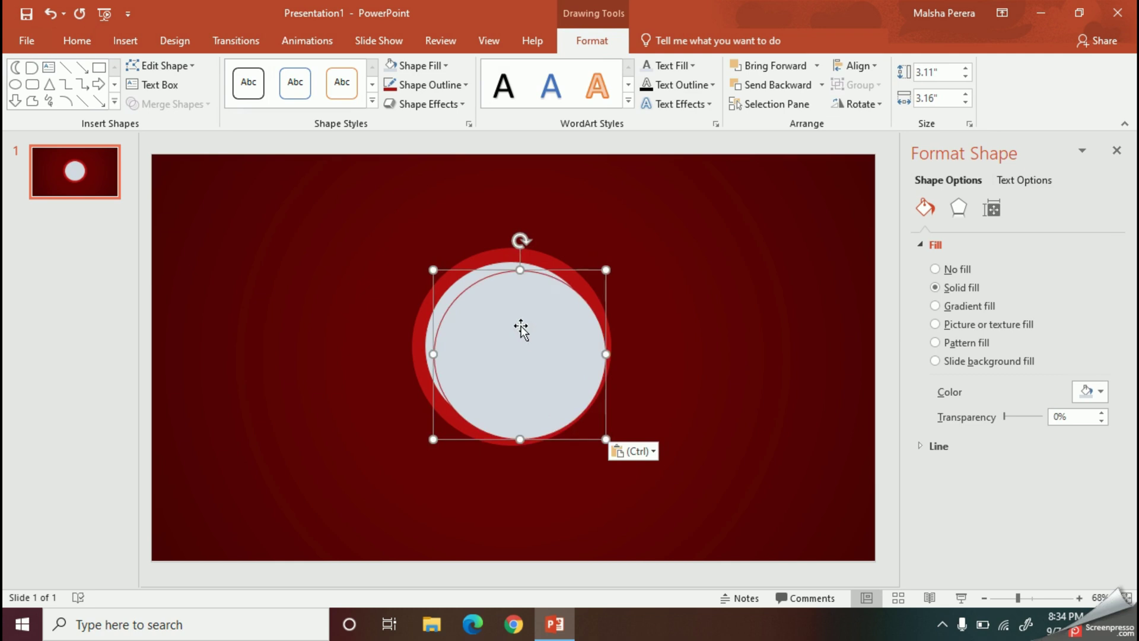
left_click_drag(522, 328, 577, 354)
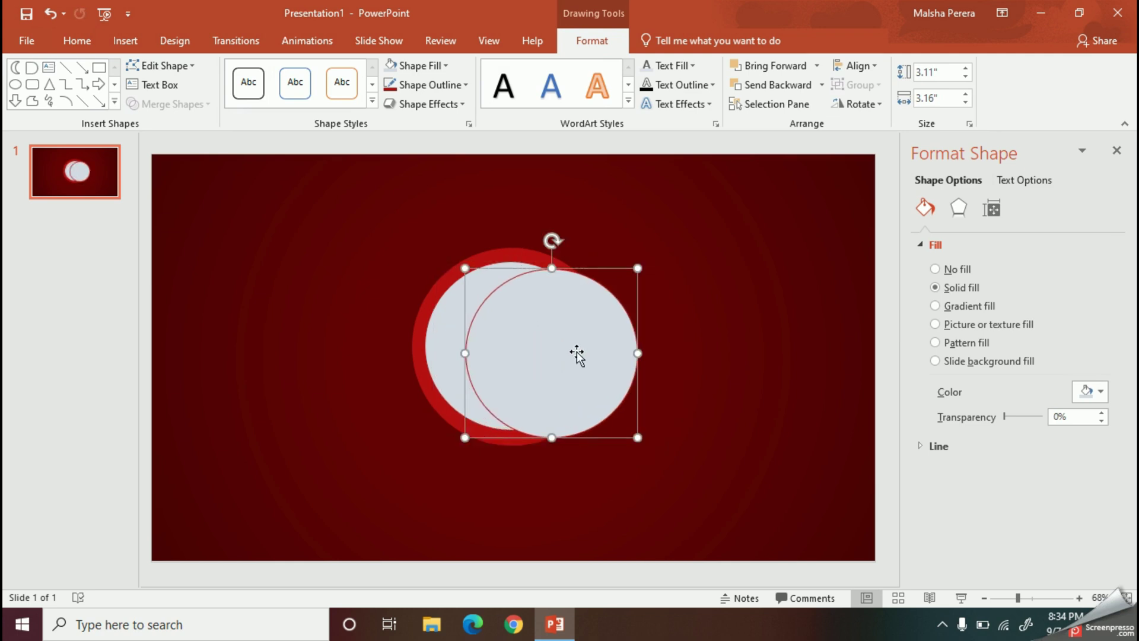
left_click(421, 66)
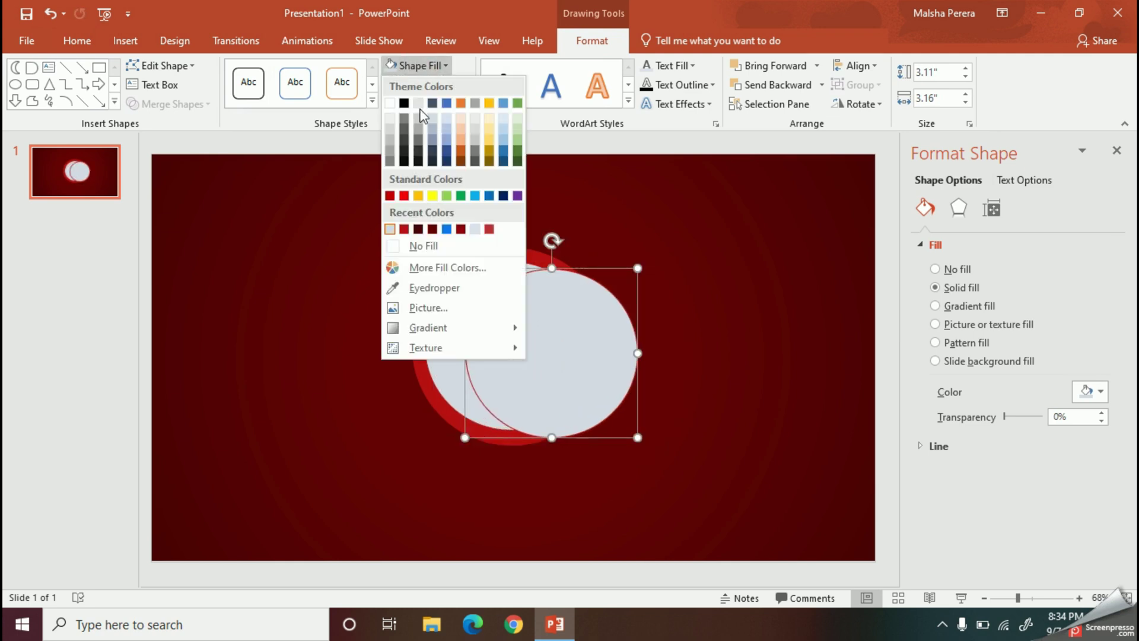
left_click(461, 231)
- Shrink the dark red circle to about 2.68" by 2.67" and position it inside the light grey circle
left_click_drag(560, 368, 527, 362)
left_click_drag(602, 431, 575, 407)
left_click_drag(508, 329, 510, 338)
key("Down")
key("Left")
key("Left")
key("Down")
left_click_drag(579, 275, 581, 275)
left_click_drag(507, 344, 505, 345)
key("Down")
key("Right")
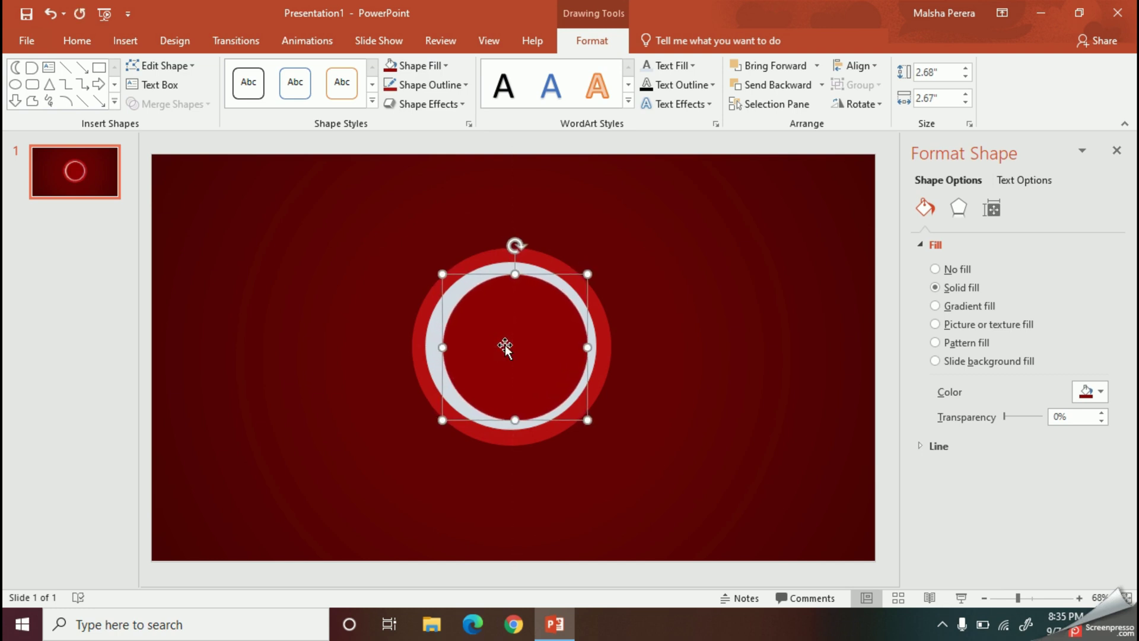
- Fine-tune the dark red circle's edges and position so the grey ring around it is even
left_click_drag(515, 274, 514, 275)
left_click_drag(587, 348, 586, 343)
left_click_drag(513, 420, 514, 417)
mouse_move(525, 355)
left_mouse_down()
mouse_move(553, 363)
mouse_move(514, 355)
left_mouse_up()
- Duplicate the dark red circle and give the copy a blue fill with a matching outline
key("ctrl+c")
key("ctrl+v")
left_click(423, 67)
left_click(460, 229)
left_click(433, 84)
left_click(390, 248)
- Resize the blue circle to about 2.13" high by 2.26" wide and centre it inside the dark red circle
left_click_drag(587, 423, 559, 400)
left_click_drag(501, 339, 514, 345)
left_click_drag(512, 290, 512, 288)
left_click_drag(494, 347, 493, 347)
left_click_drag(570, 347, 573, 348)
left_click_drag(452, 347, 450, 347)
left_click_drag(512, 405, 514, 404)
left_click(705, 435)
left_click(516, 343)
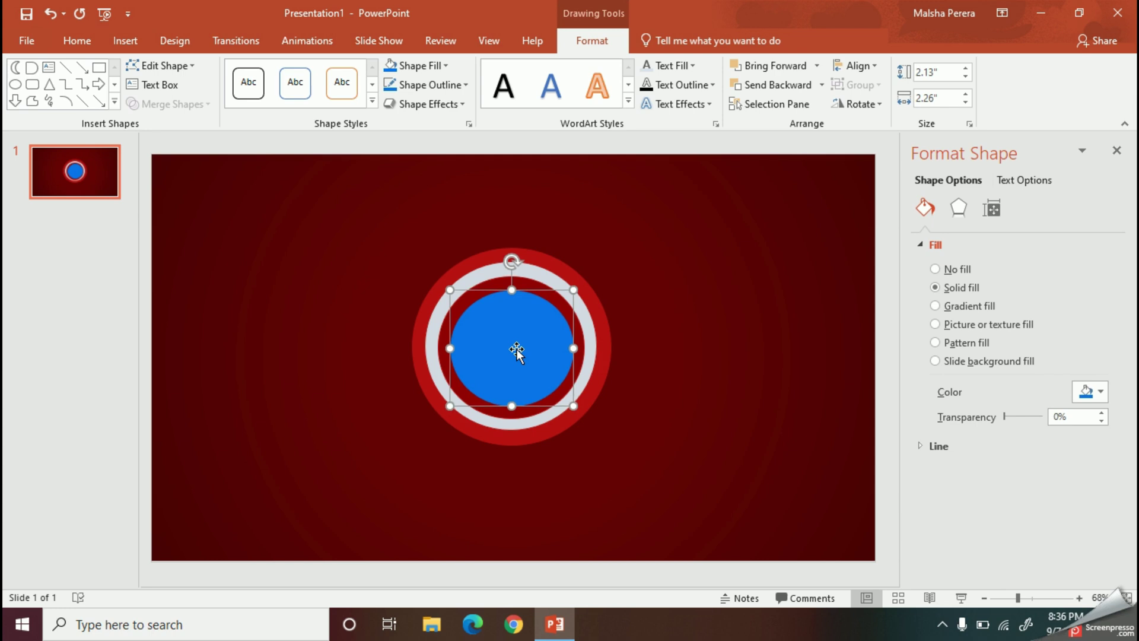
left_click(625, 400)
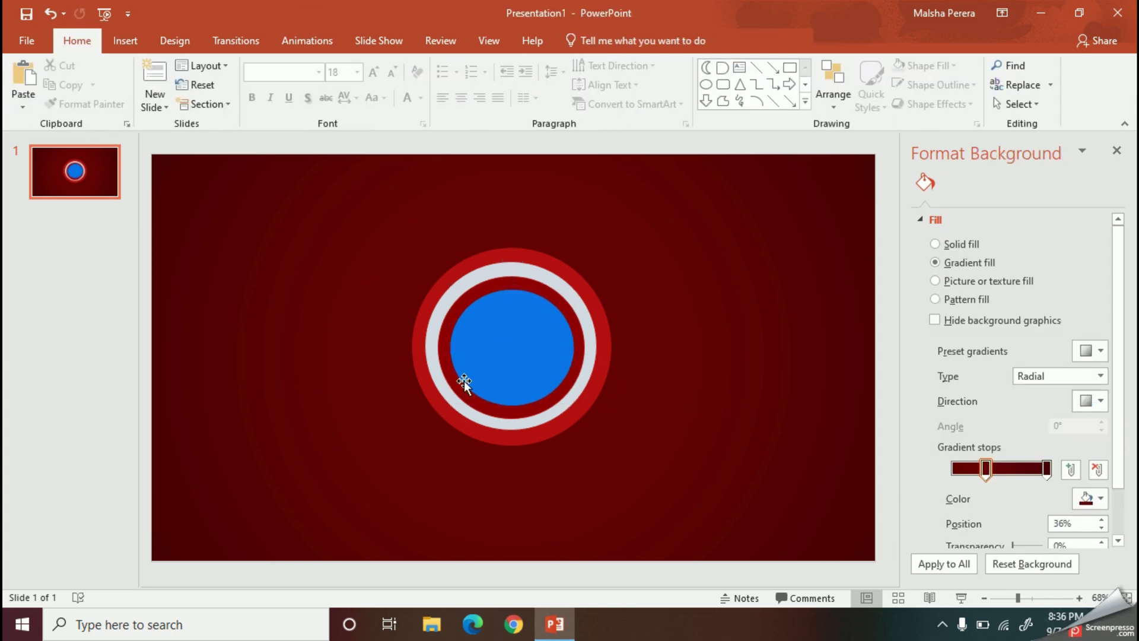
- Apply an outer shadow offset toward the upper right to the outermost red circle
scroll(465, 382, "up", 3)
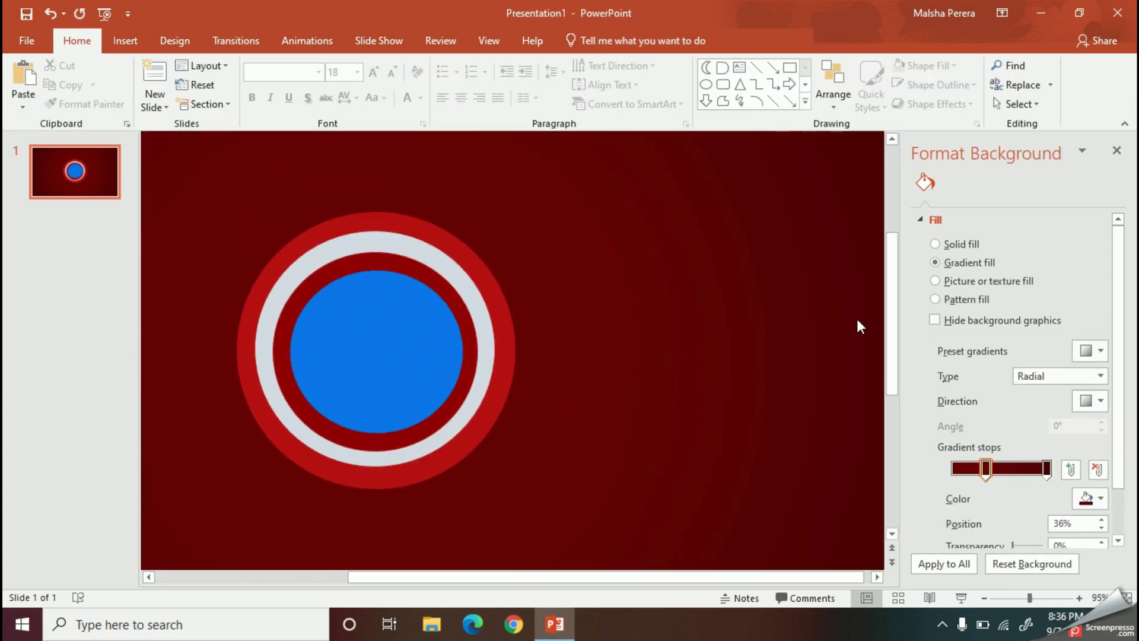
scroll(664, 522, "down", 3)
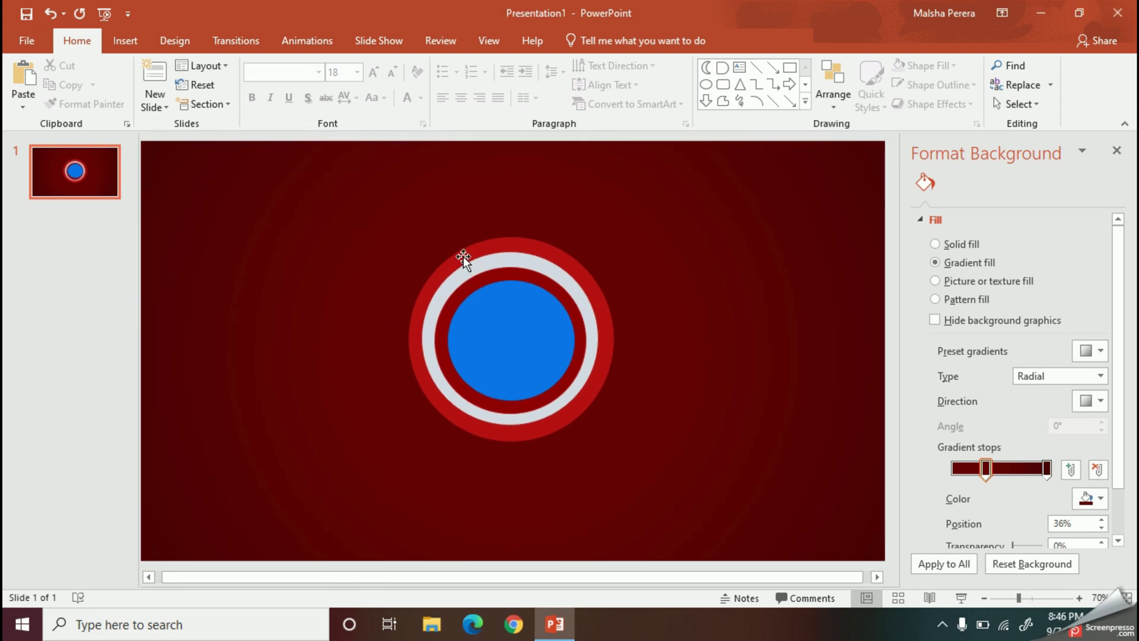
left_click(463, 260)
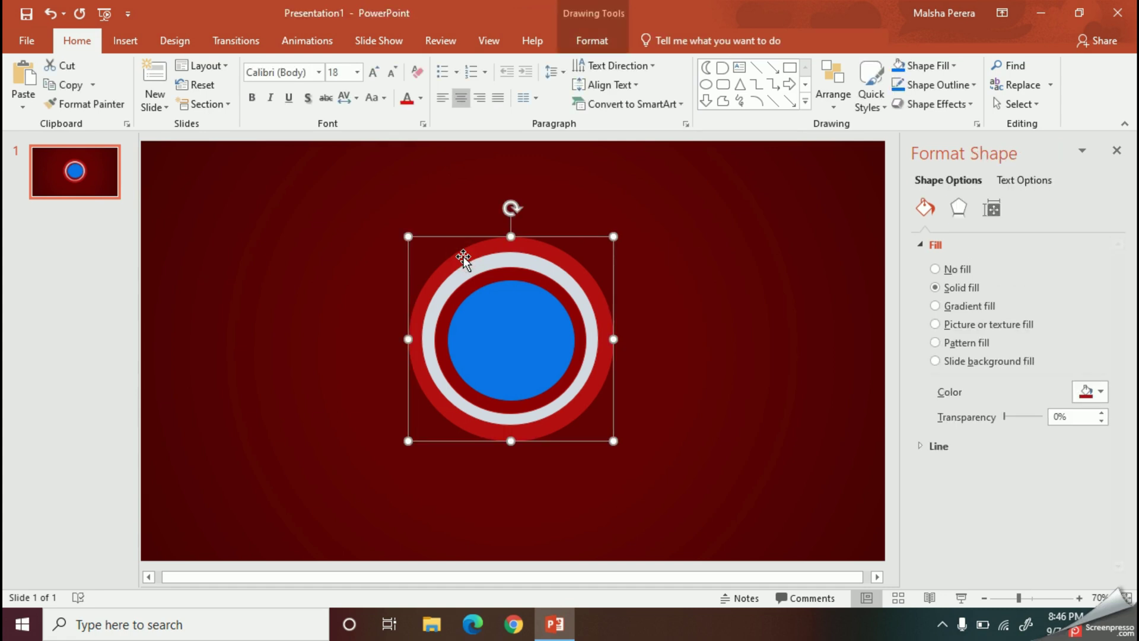
left_click(580, 48)
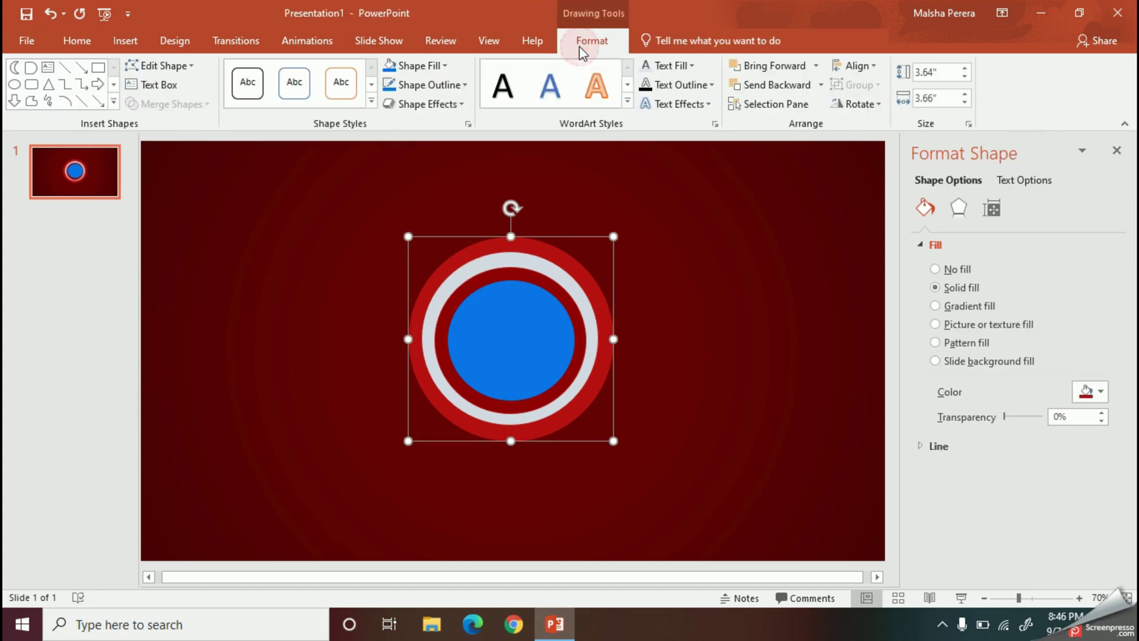
left_click(445, 105)
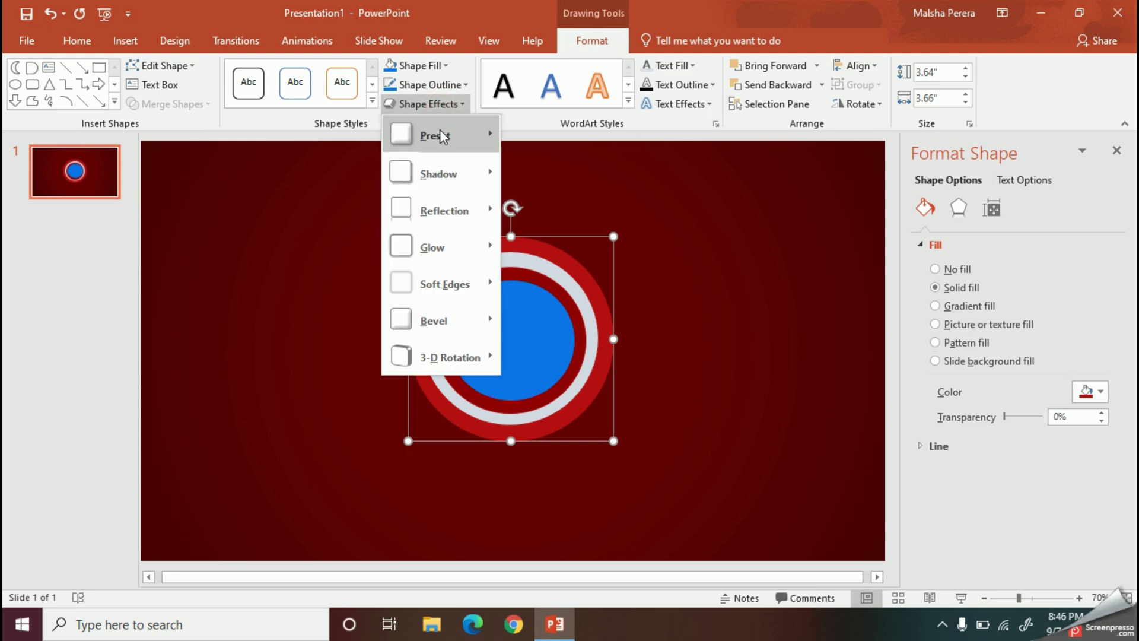
mouse_move(439, 131)
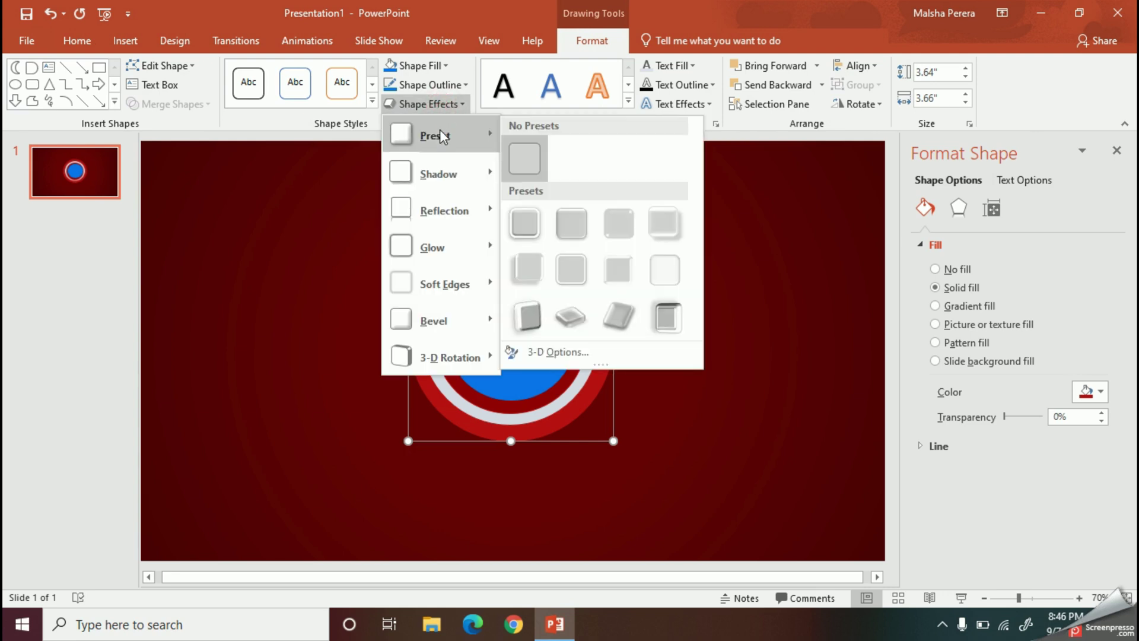
mouse_move(437, 175)
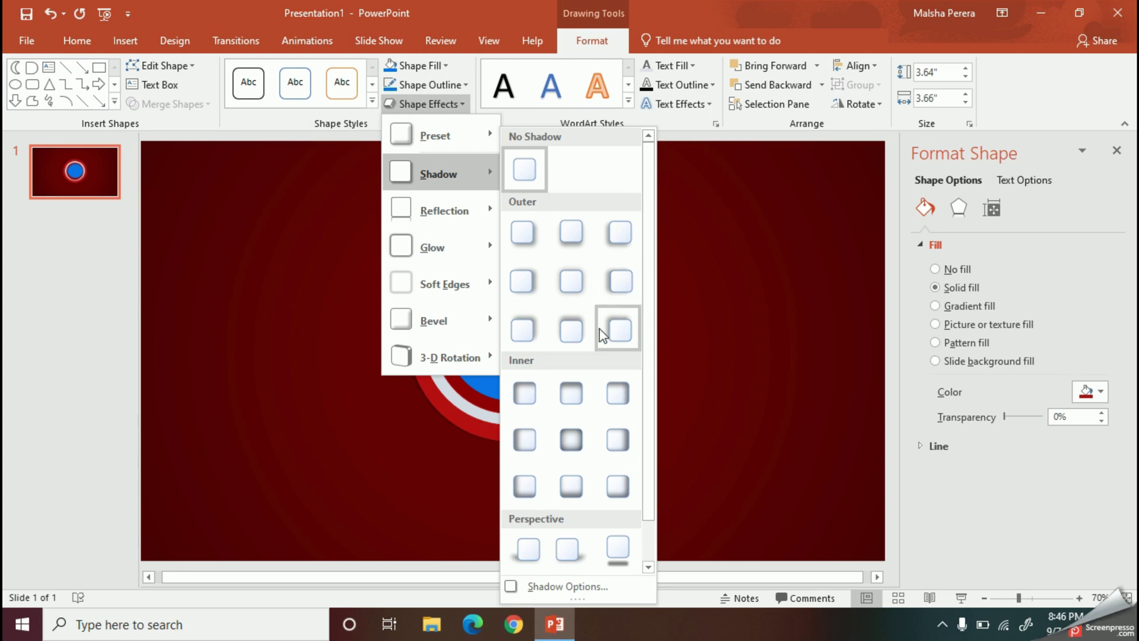
left_click(534, 334)
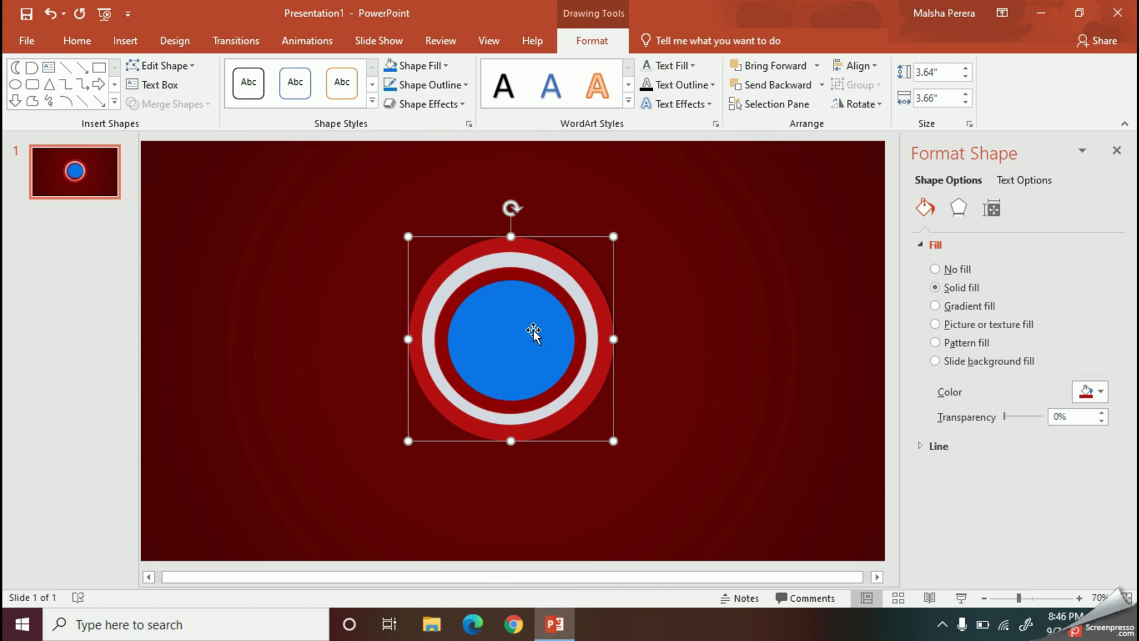
- Replace the outermost red circle's shadow with the perspective shadow that falls directly below the shape
left_click(442, 105)
mouse_move(455, 159)
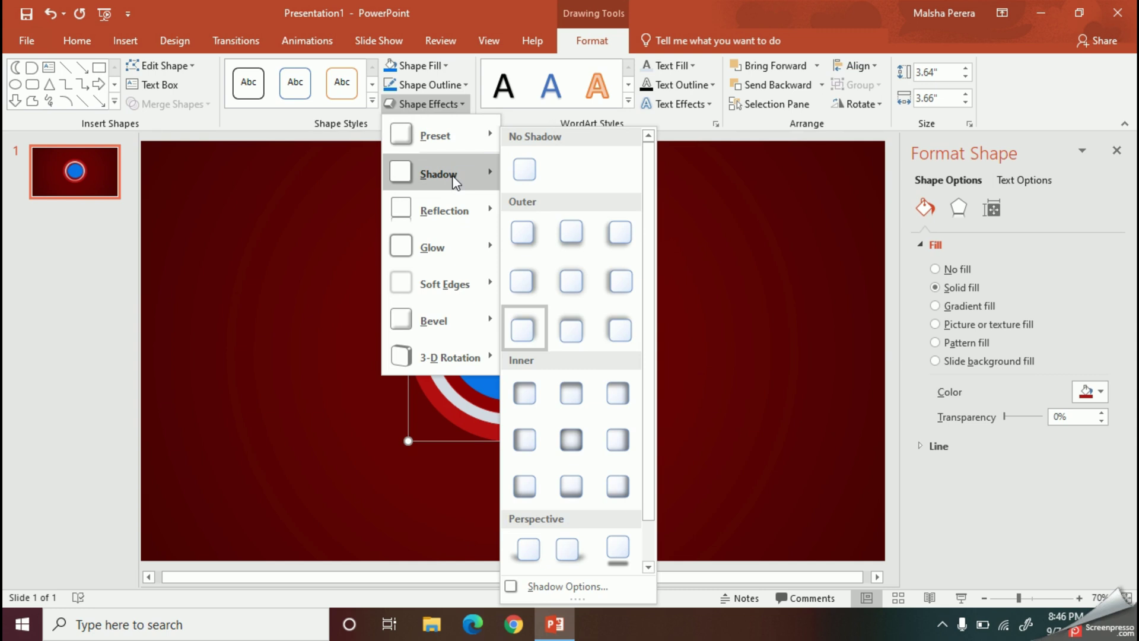
scroll(599, 428, "down", 1)
left_click(608, 518)
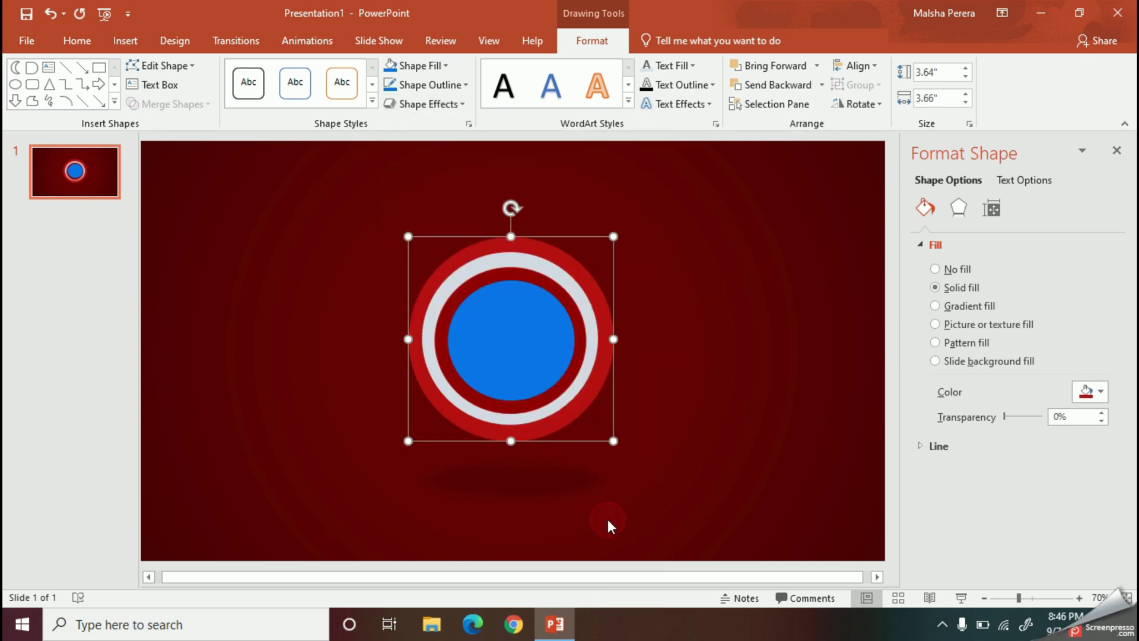
left_click(676, 481)
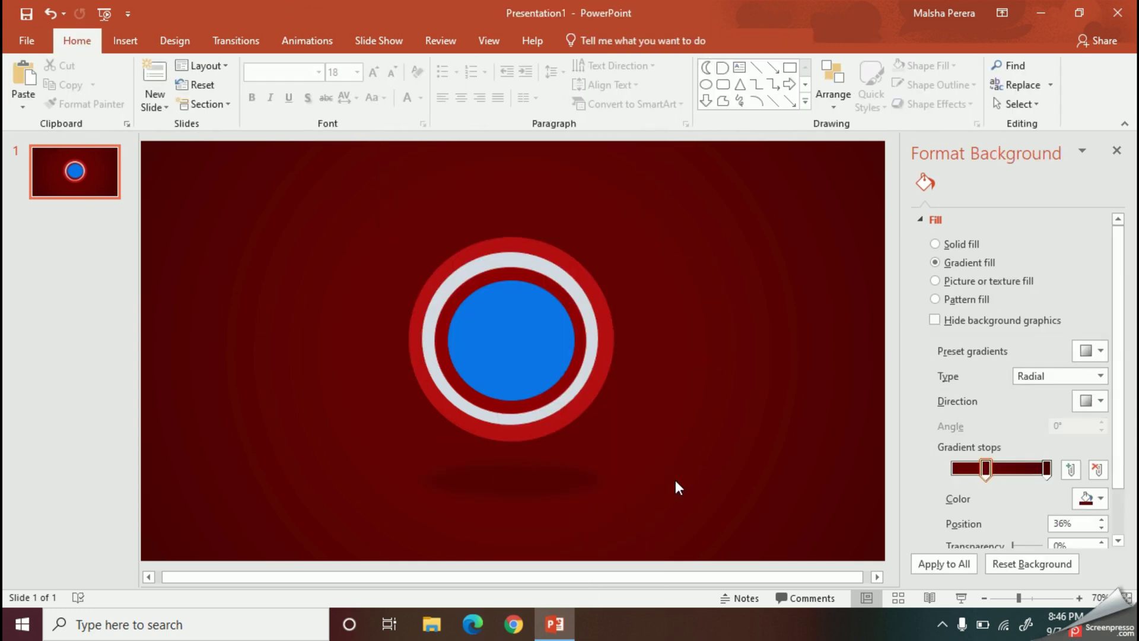
- Apply the fourth preset shape effect to the outermost red circle
left_click(611, 334)
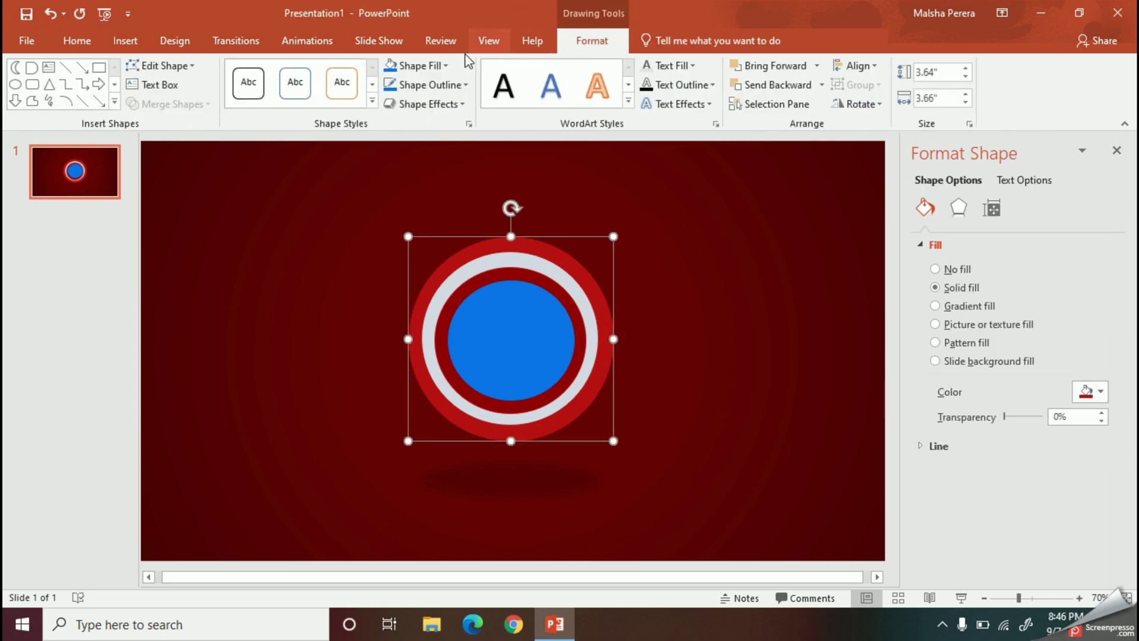
left_click(429, 104)
mouse_move(436, 172)
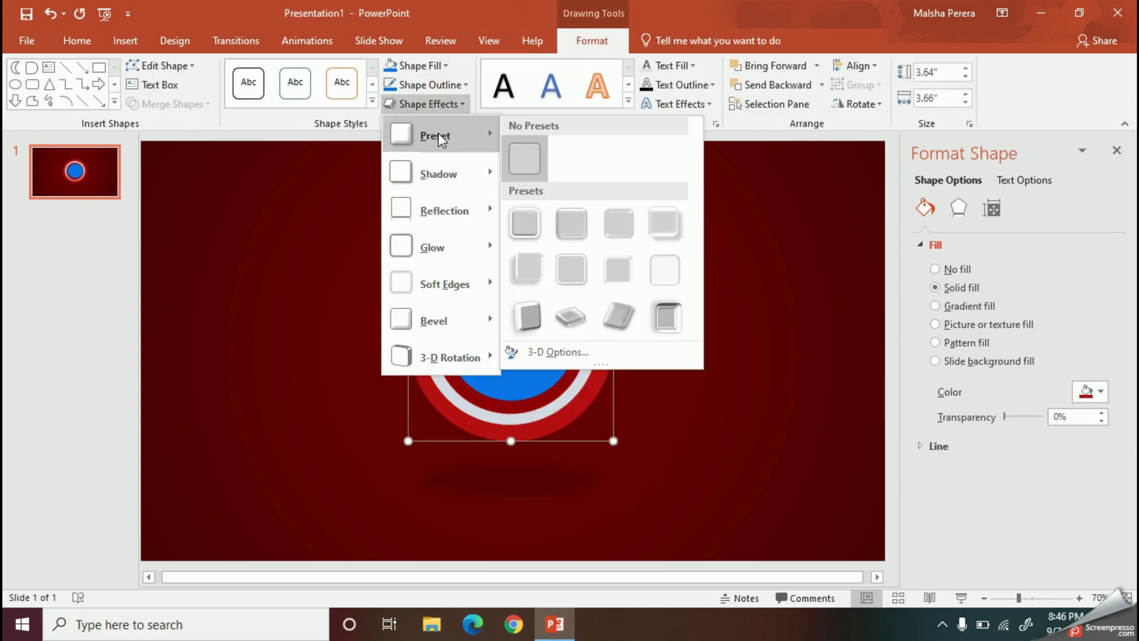
left_click(679, 229)
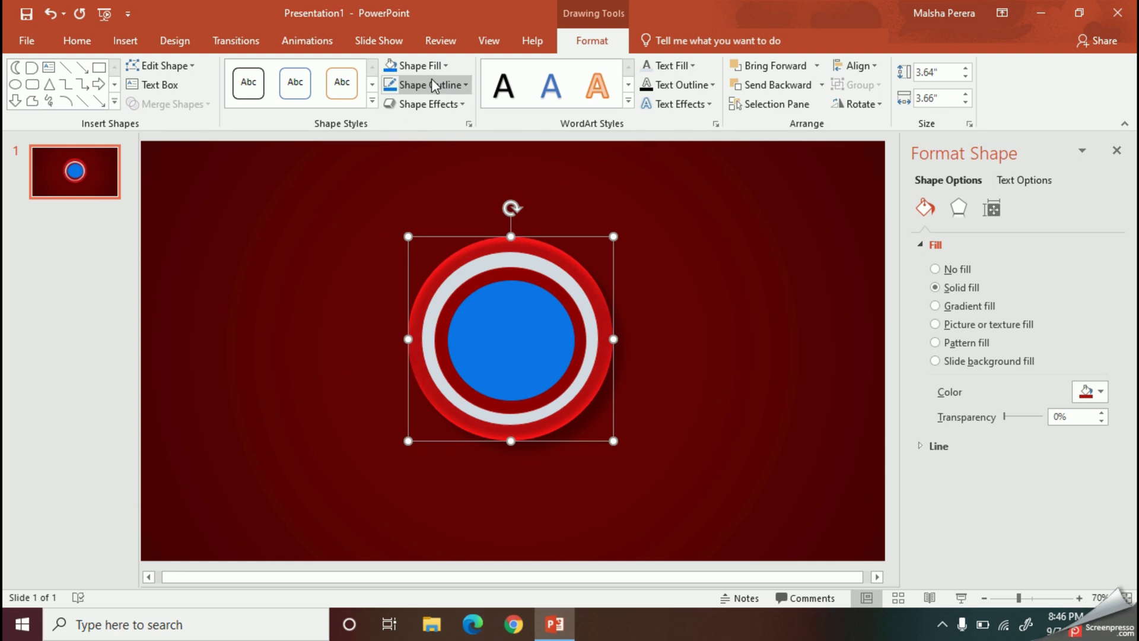
- Give the outermost red circle a perspective shadow directly below it, keeping its preset effect
left_click(433, 105)
mouse_move(438, 172)
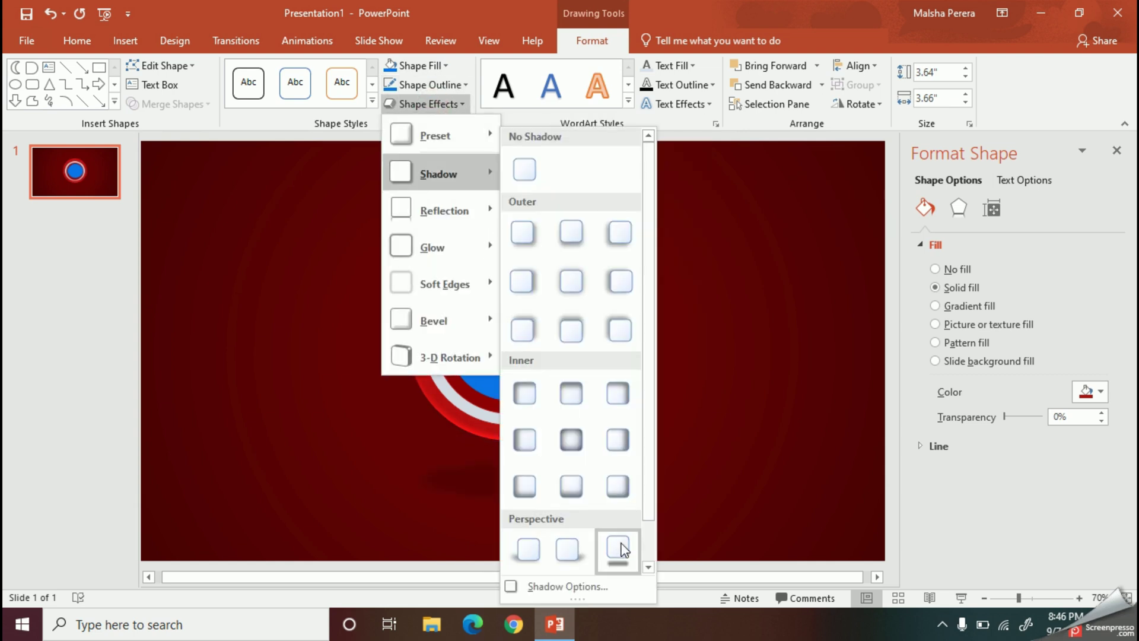
left_click(619, 549)
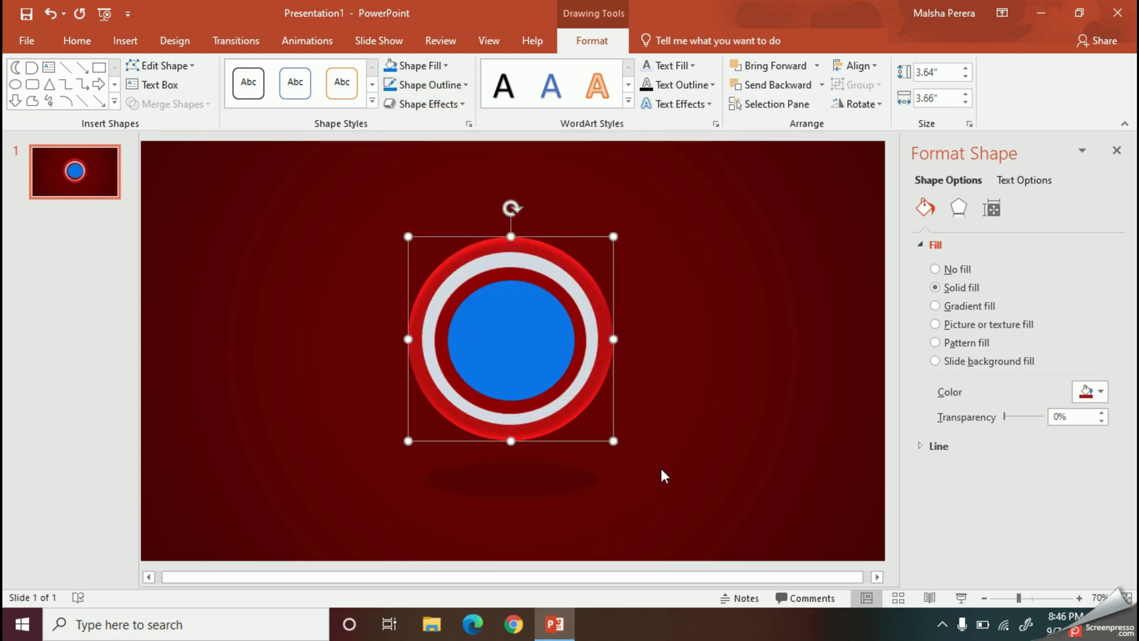
left_click(661, 470)
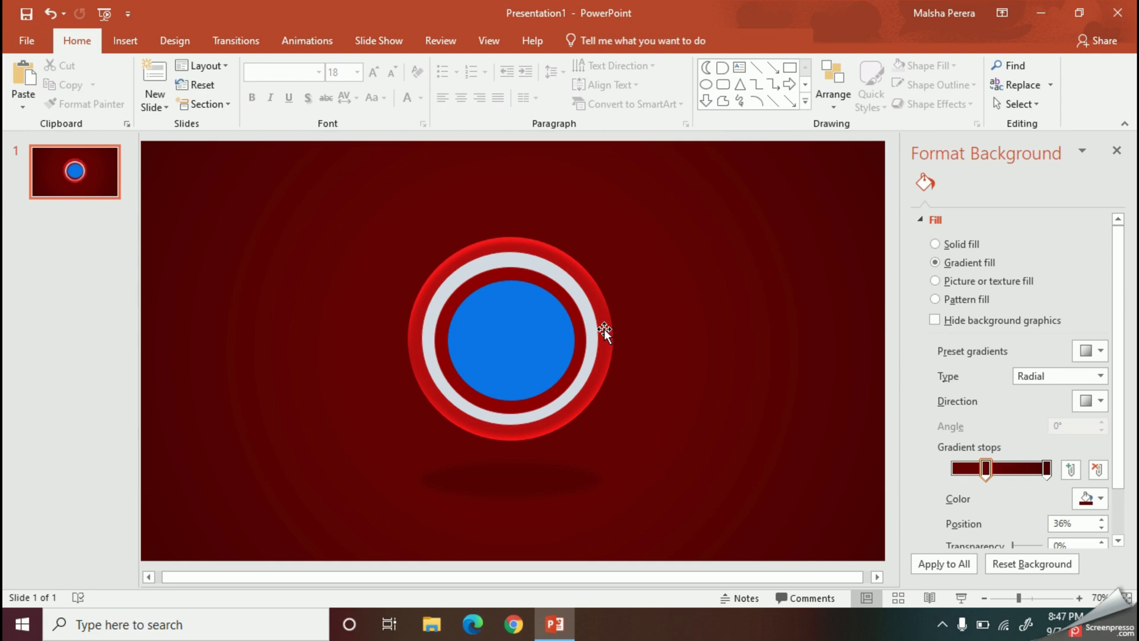
- Draw a five-pointed star about 1.64" high by 1.69" wide and move it into the upper middle of the blue circle
left_click_drag(1019, 597, 1029, 597)
left_click_drag(464, 576, 285, 577)
scroll(722, 494, "up", 1)
left_click_drag(654, 576, 669, 524)
left_click(126, 40)
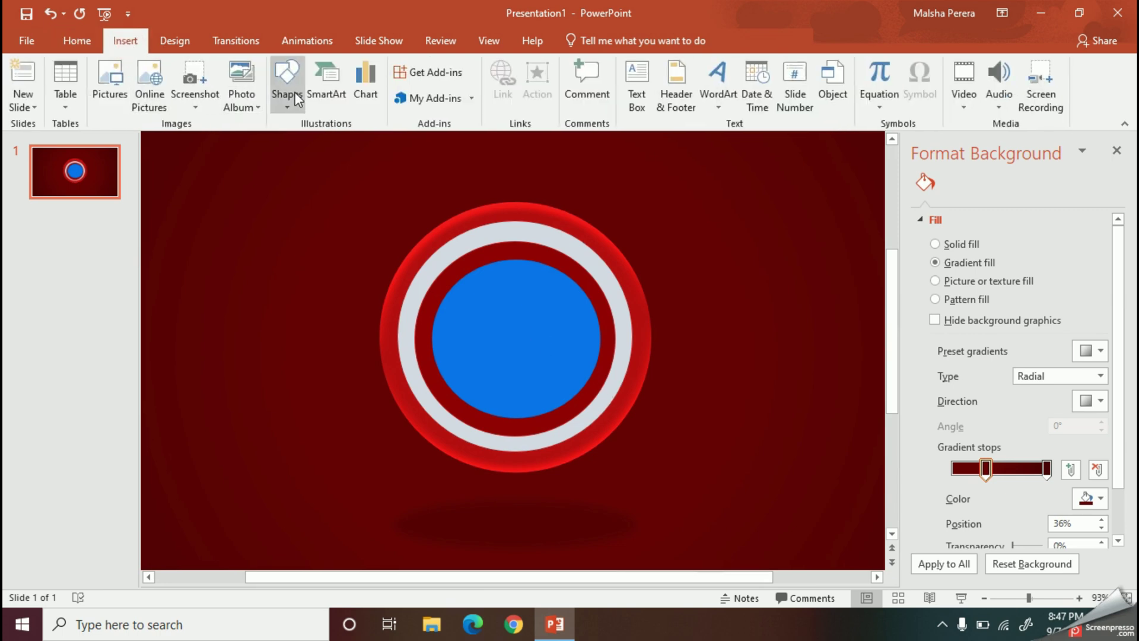
left_click(297, 99)
scroll(379, 291, "down", 1)
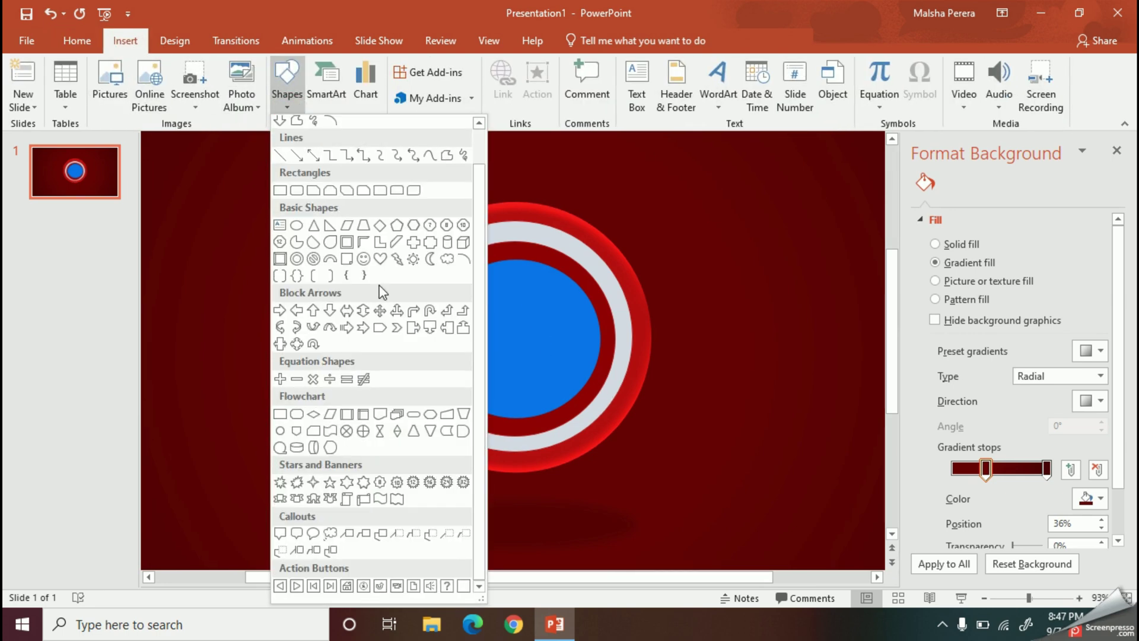
left_click(330, 482)
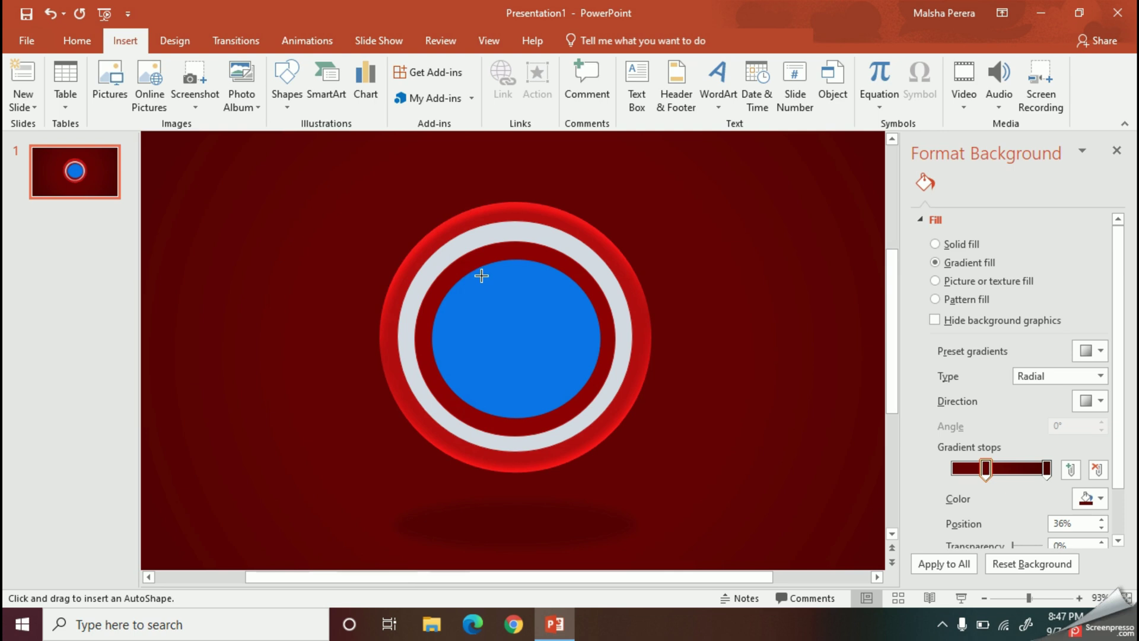
left_click_drag(598, 395, 605, 398)
left_click_drag(541, 338, 513, 326)
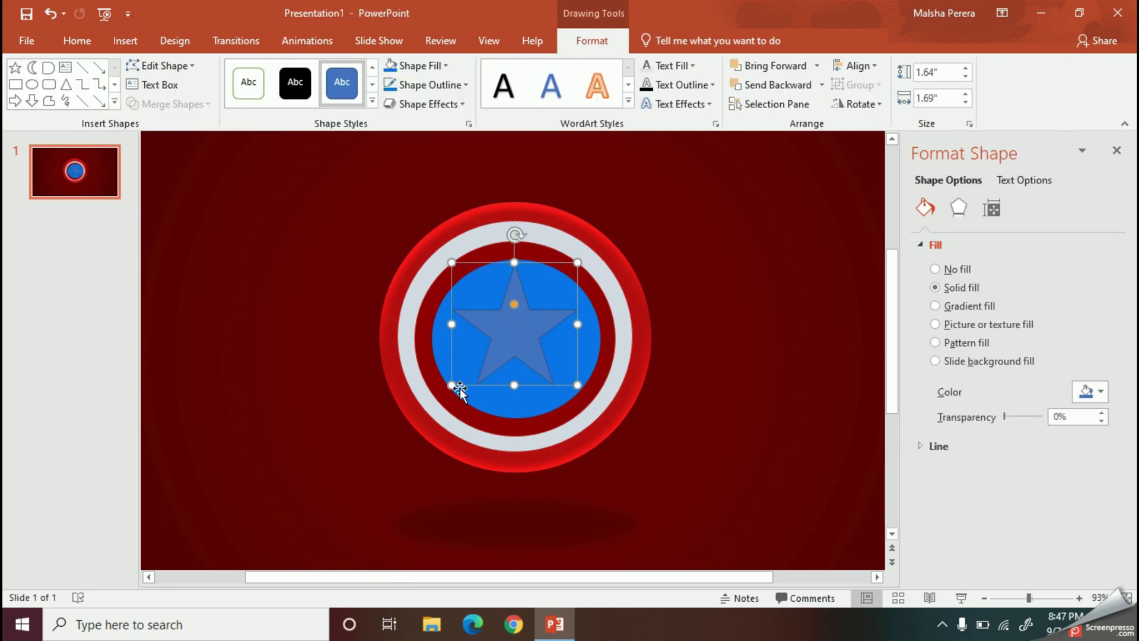
- Enlarge the star to about 1.89" high by 2.08" wide so it spans the blue circle
mouse_move(452, 387)
left_mouse_down()
mouse_move(443, 395)
mouse_move(458, 379)
mouse_move(447, 381)
left_mouse_up()
left_click_drag(578, 379, 590, 383)
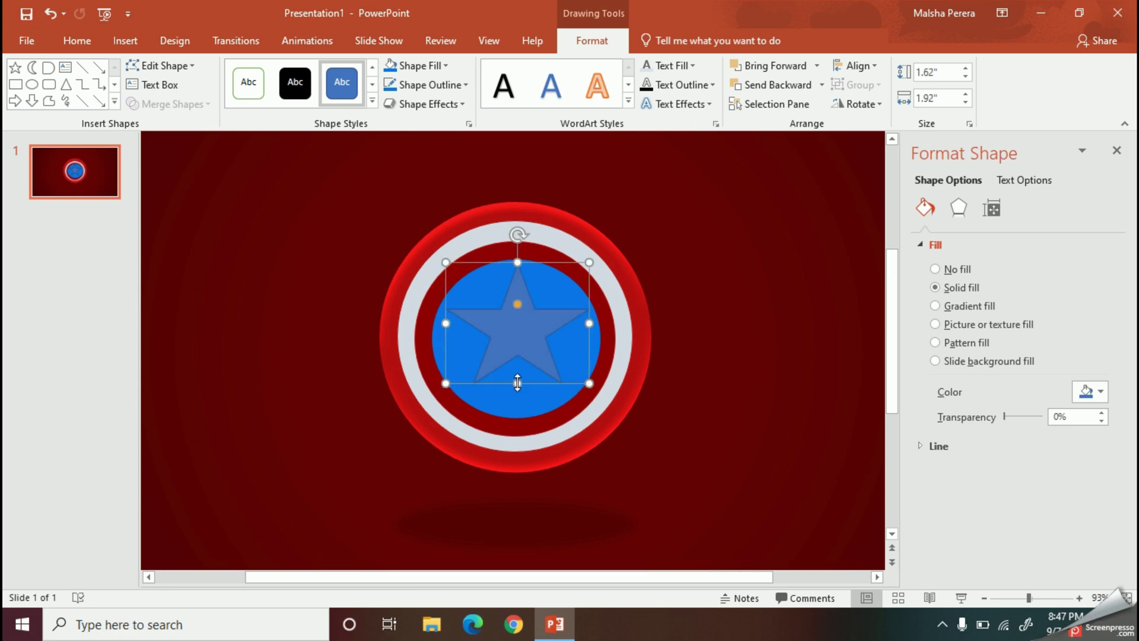
left_click_drag(517, 383, 518, 402)
left_click_drag(519, 403, 439, 333)
left_click_drag(583, 334, 594, 335)
- Fill the star with the light grey recent colour and give it a matching outline
left_click(416, 66)
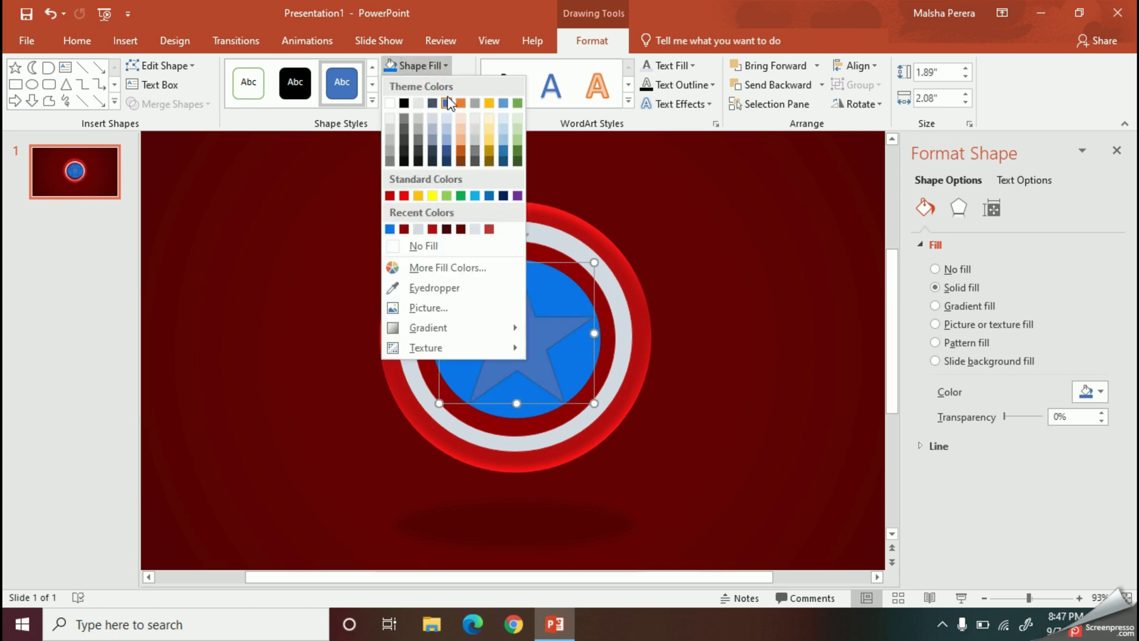
left_click(475, 229)
left_click(430, 84)
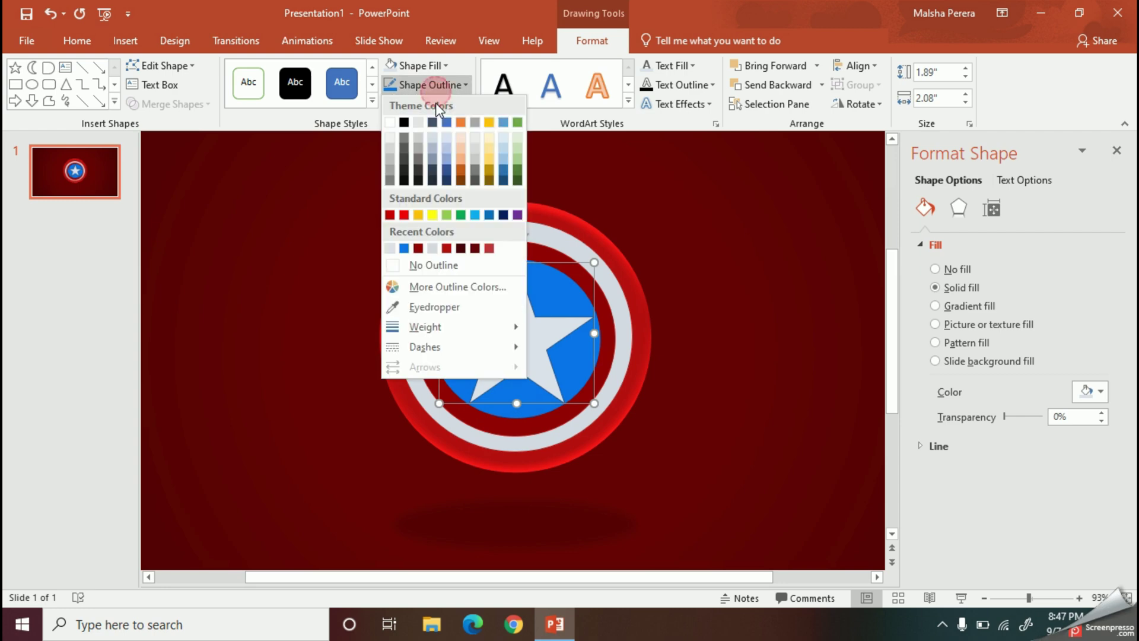
left_click(390, 248)
left_click(662, 373)
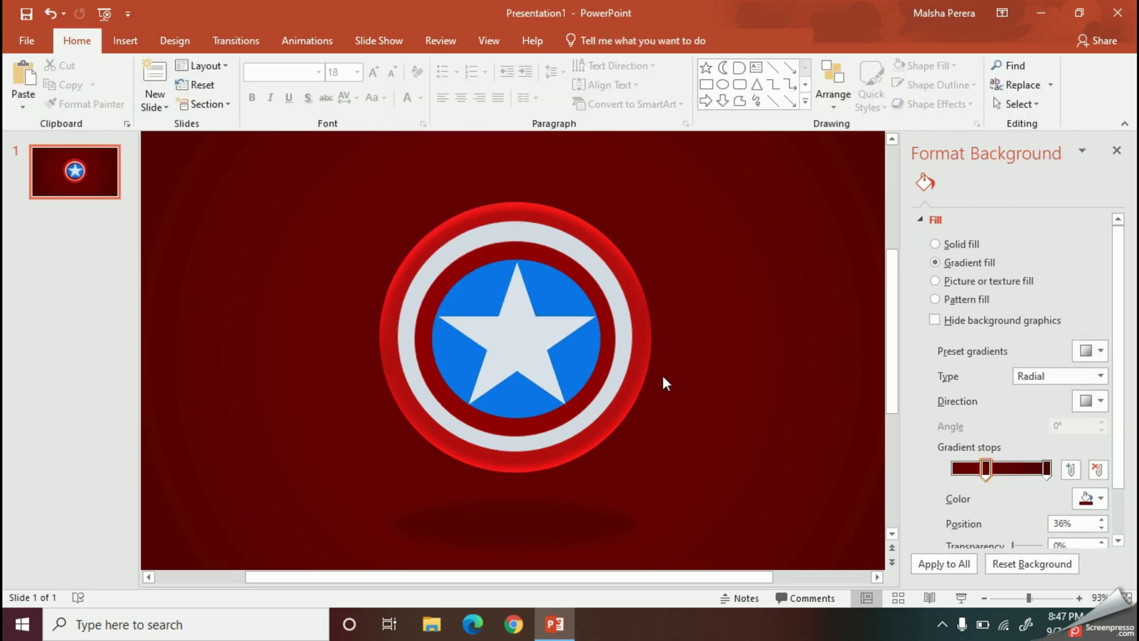
- Reduce the star's height to about 1.81" and adjust its width so the points fit inside the blue circle
left_click(539, 350)
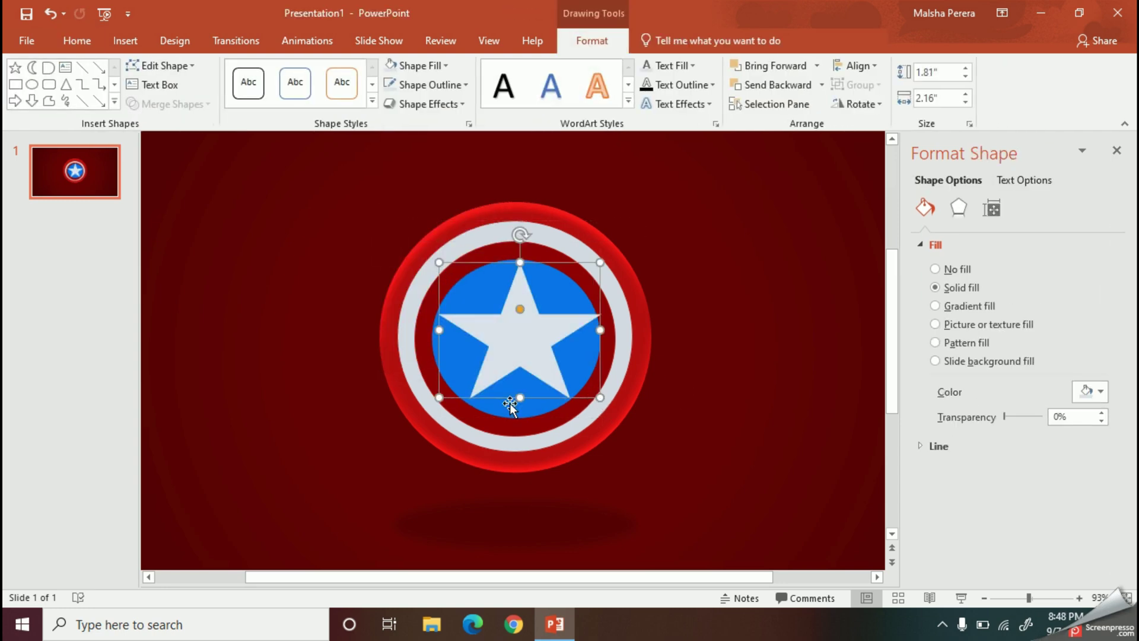
left_click(652, 404)
left_click(539, 345)
left_click_drag(602, 330, 591, 330)
left_click(732, 392)
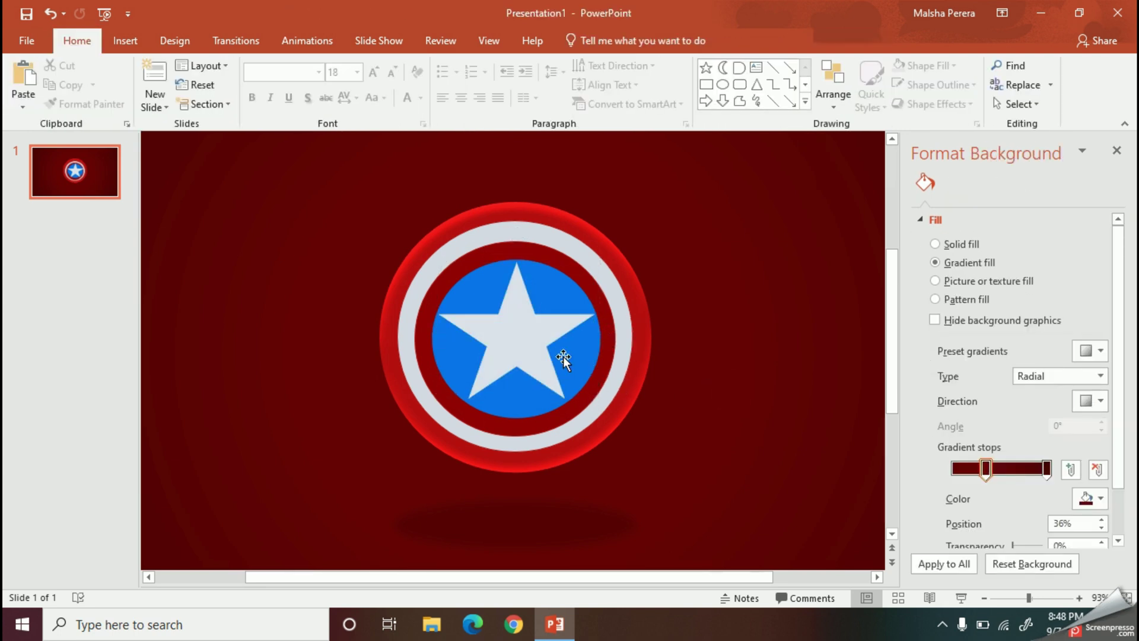
- Preview the finished shield slide full screen as a slide show, and return to editing
scroll(1038, 593, "down", 3)
scroll(1035, 602, "down", 5)
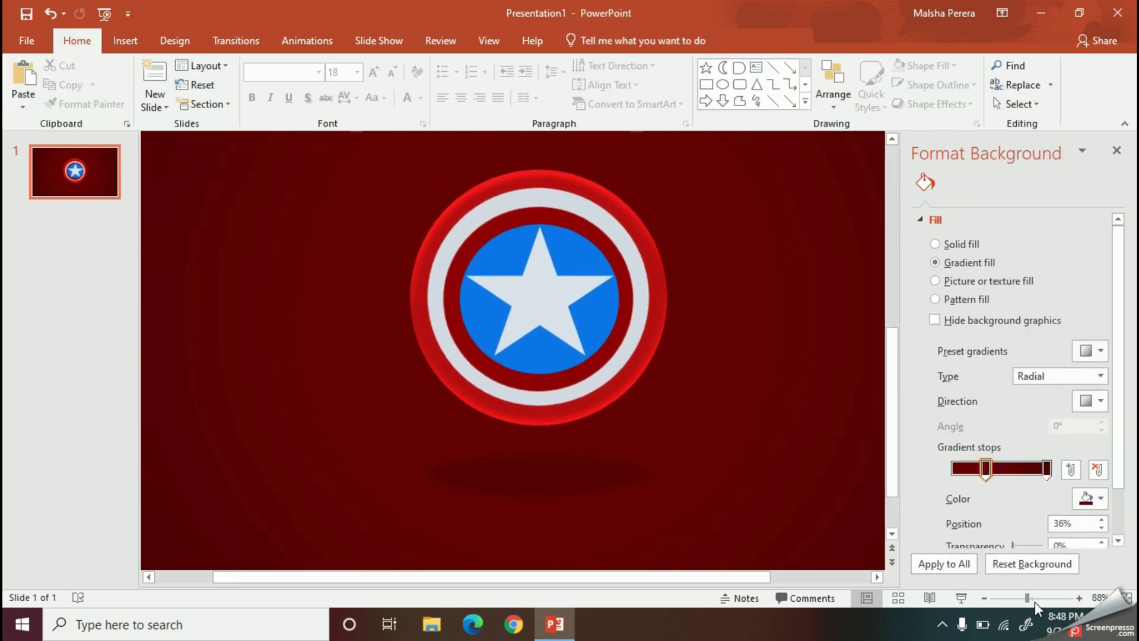
scroll(1033, 601, "down", 1)
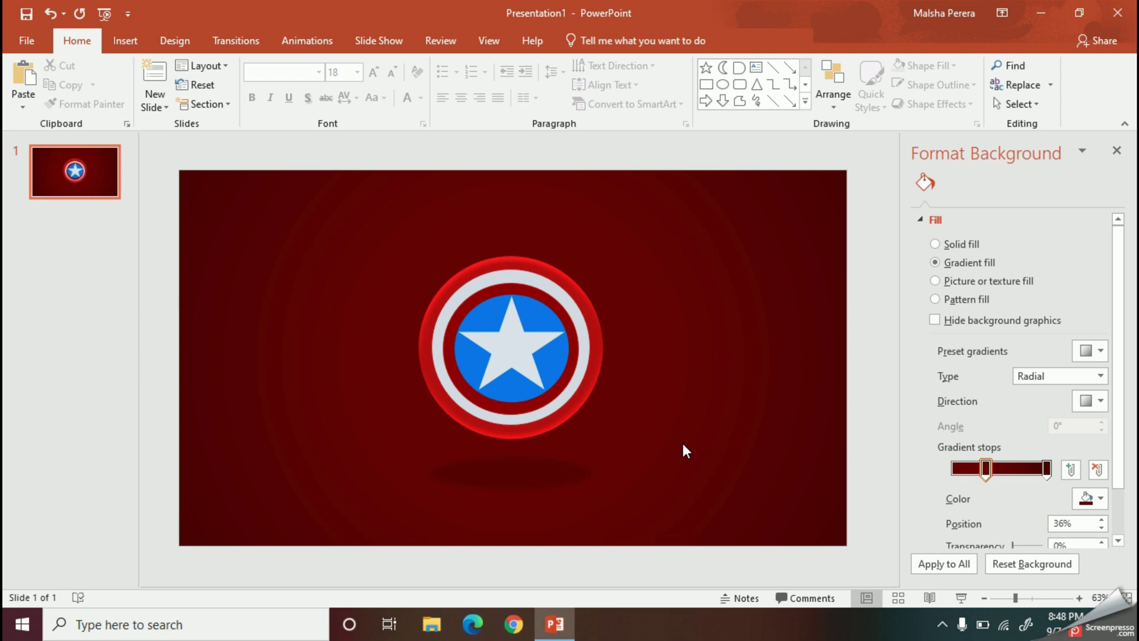
left_click(377, 39)
left_click(102, 73)
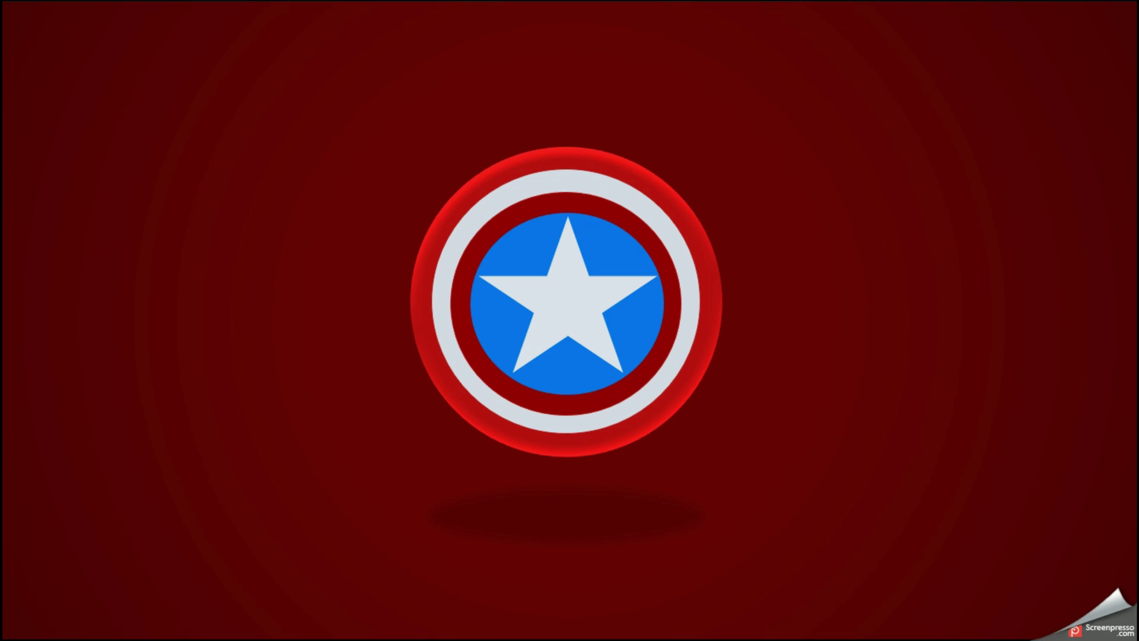
key("Escape")
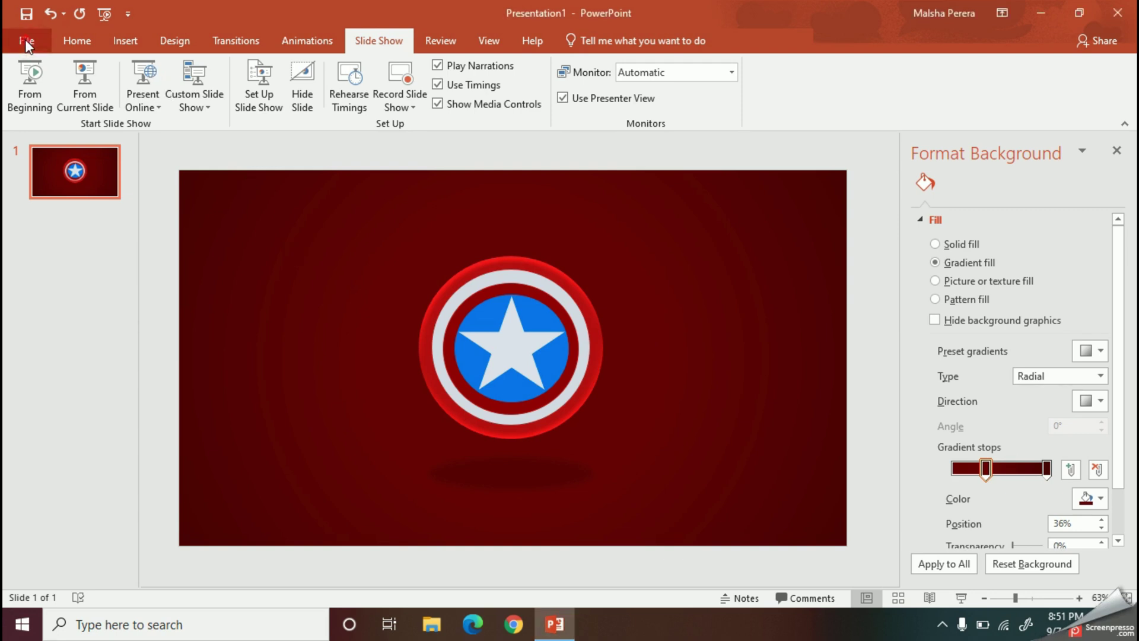
- Save the slide to the Desktop as a PNG image named "Captain America Wallpaper"
left_click(25, 40)
left_click(24, 209)
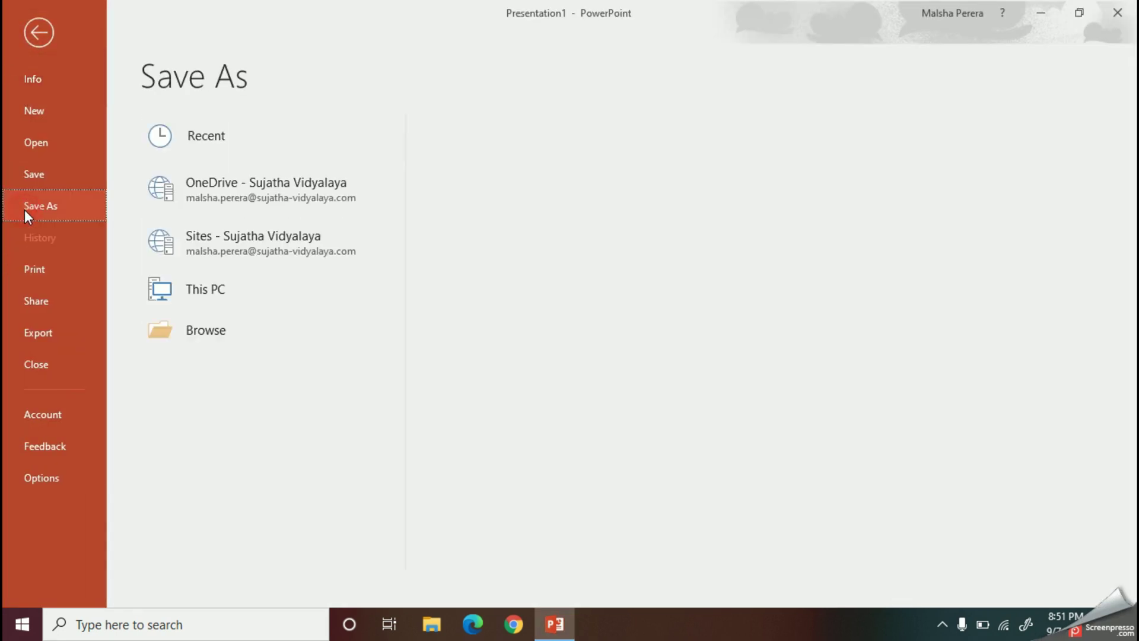
left_click(484, 233)
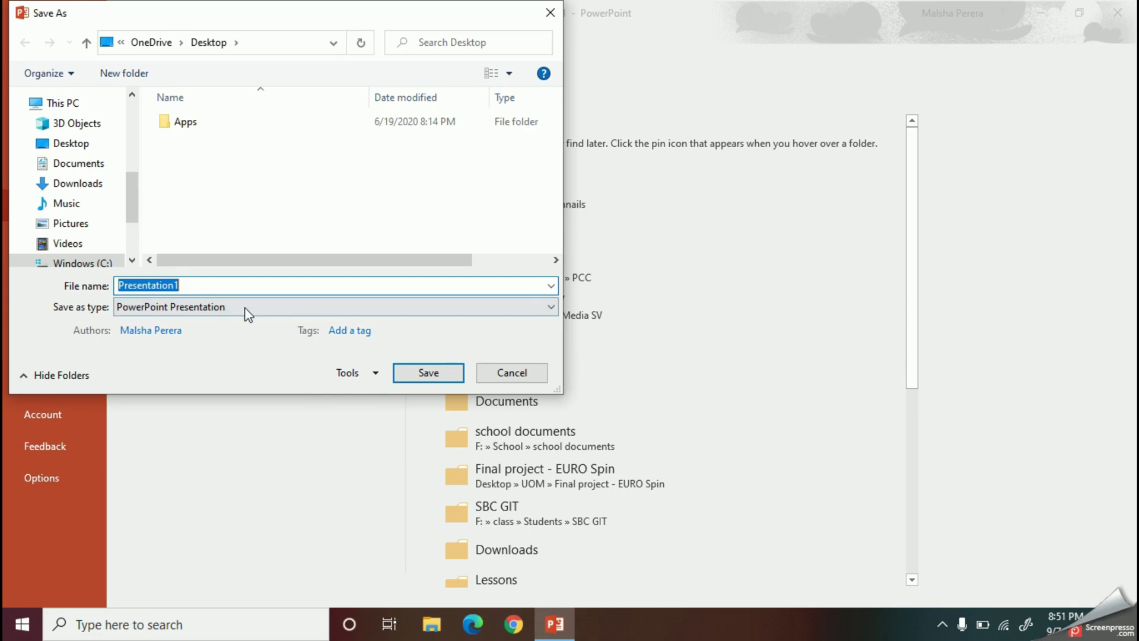
left_click(247, 309)
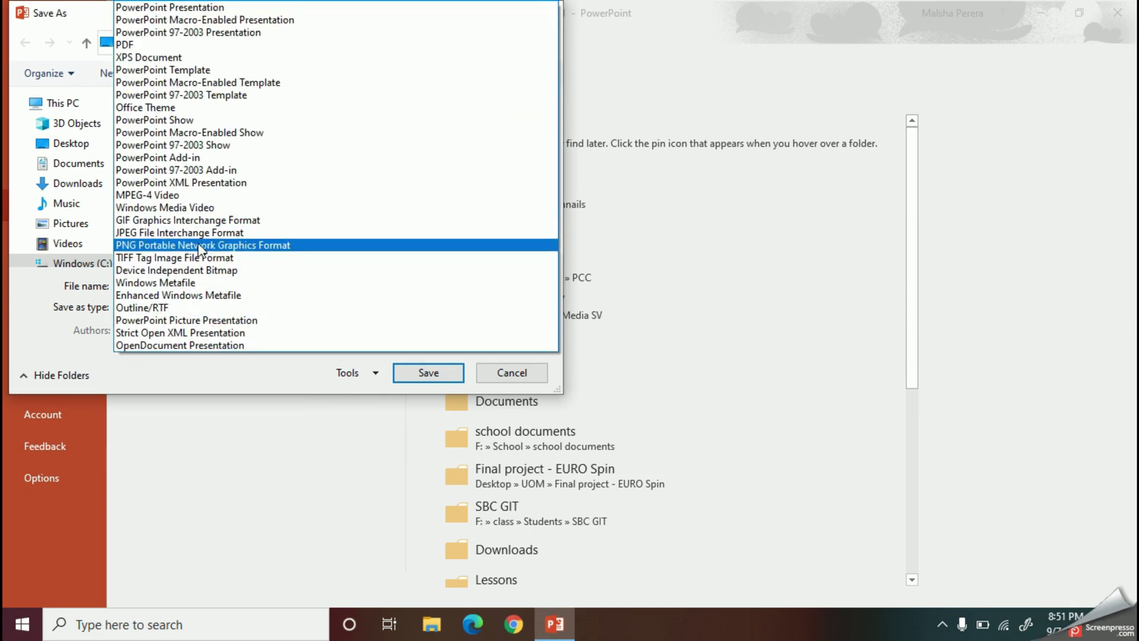
left_click(199, 245)
double_click(195, 291)
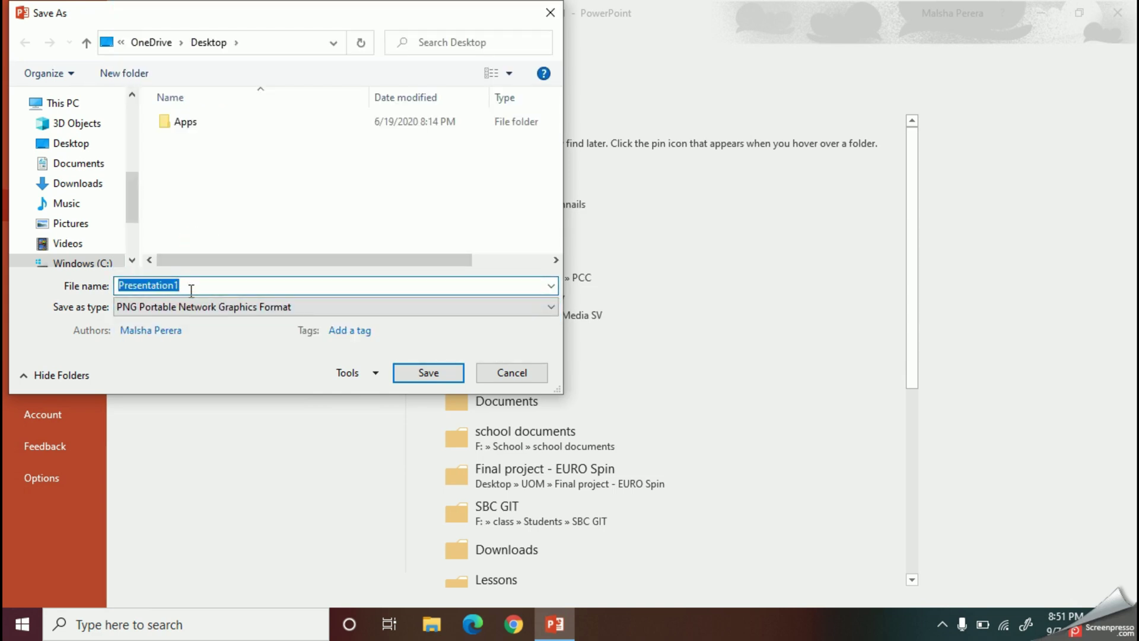
type("Captain Ameri")
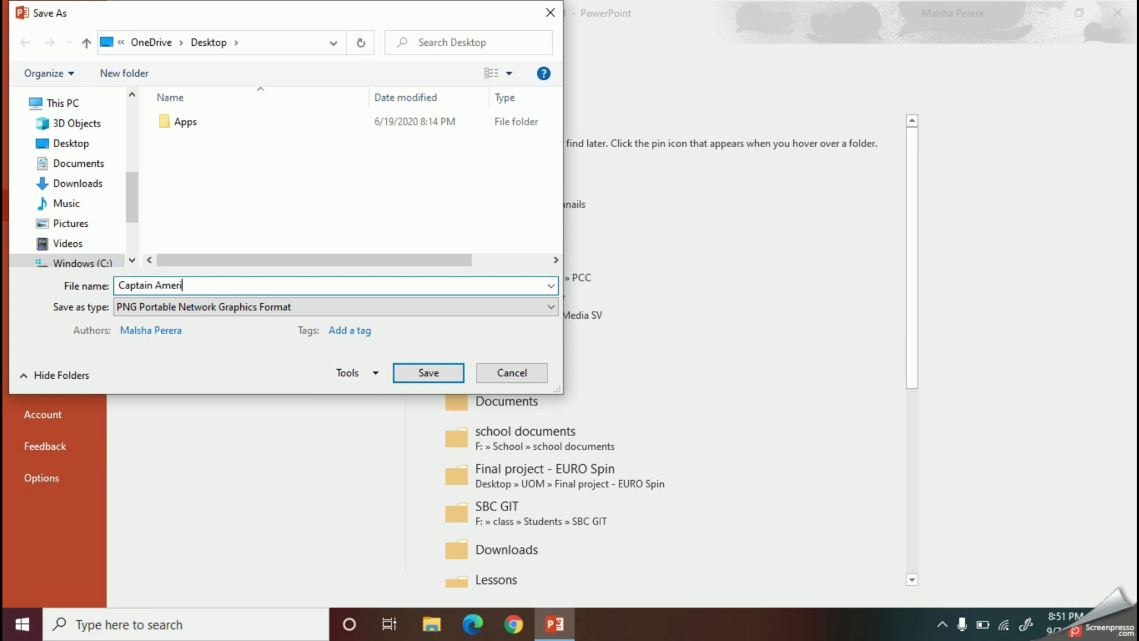
type("ca Wallpaper")
left_click(454, 376)
left_click(599, 362)
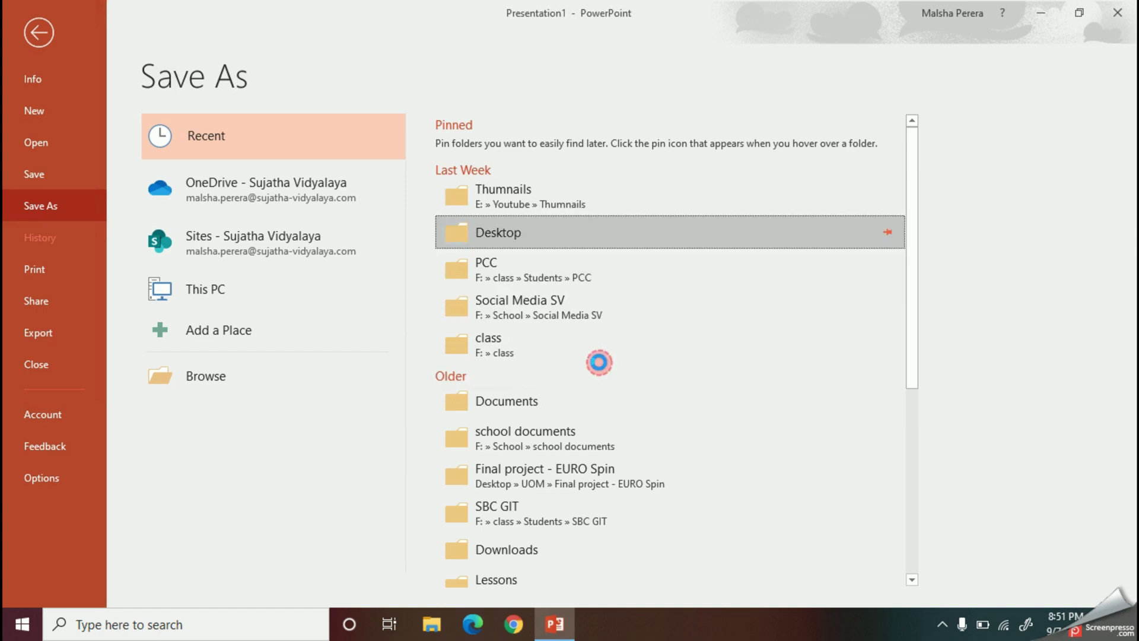
- Switch to the Windows desktop and set the Captain America Wallpaper image as the desktop background
left_click(1040, 17)
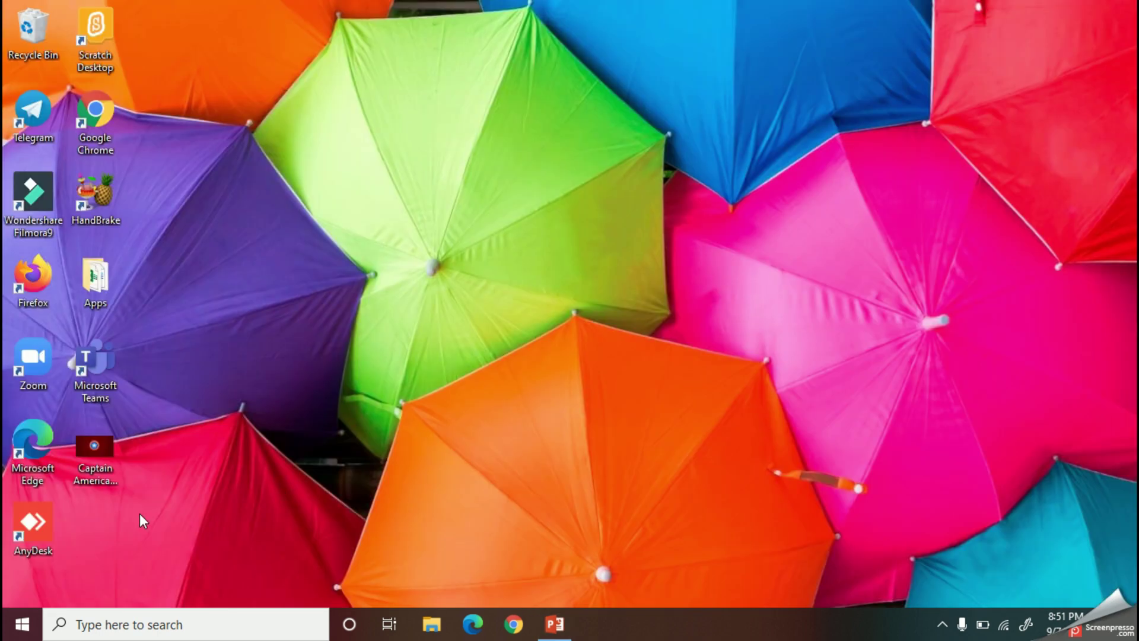
right_click(97, 458)
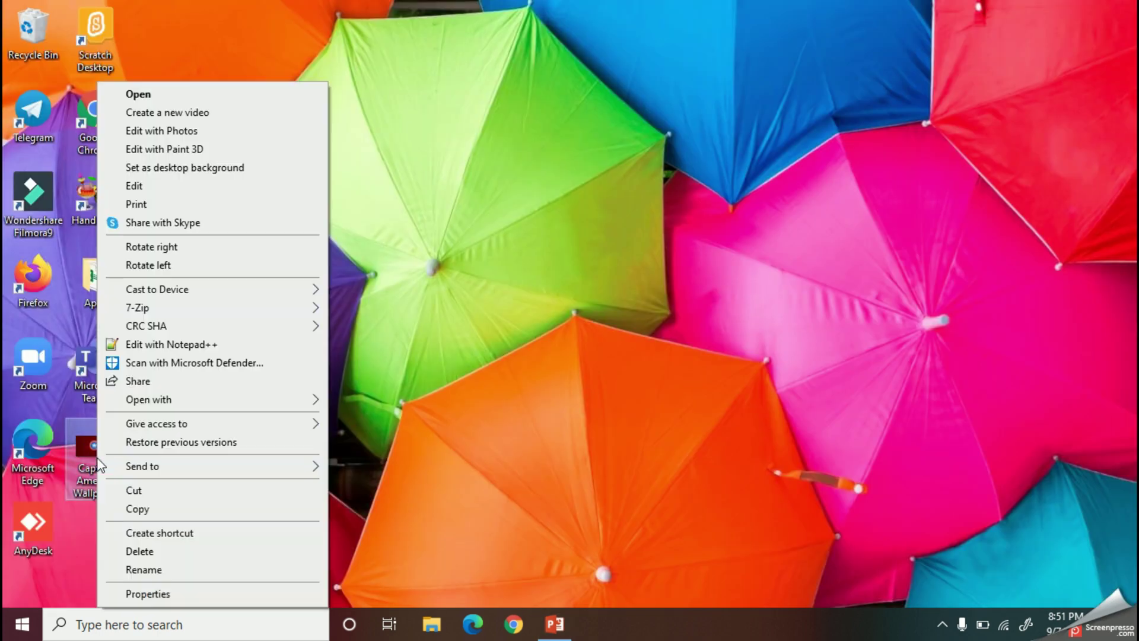
left_click(191, 166)
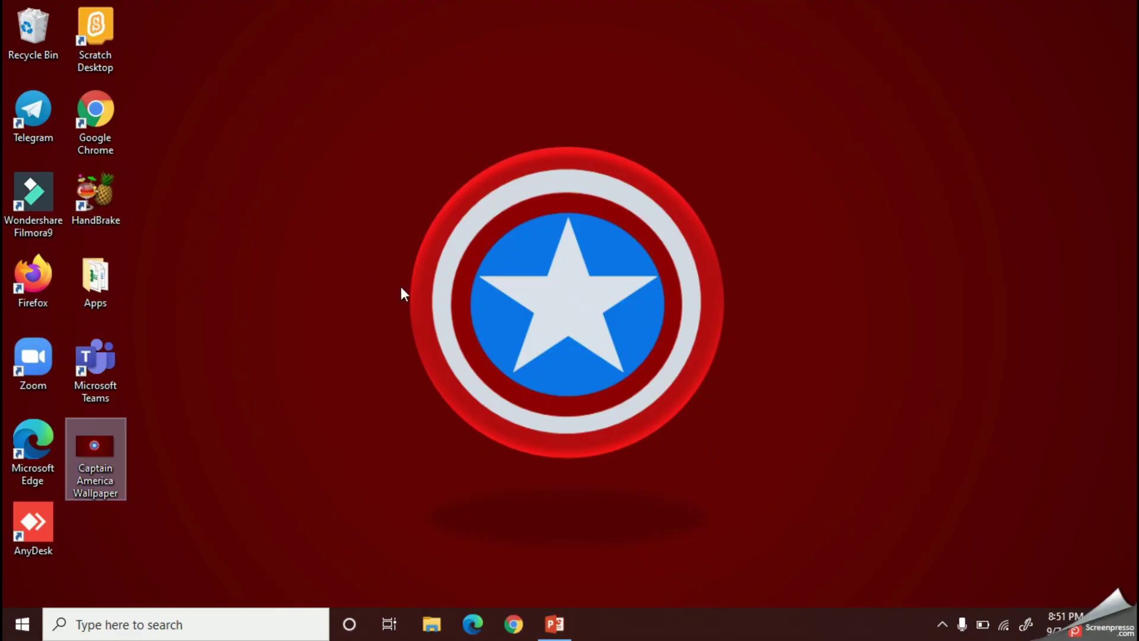